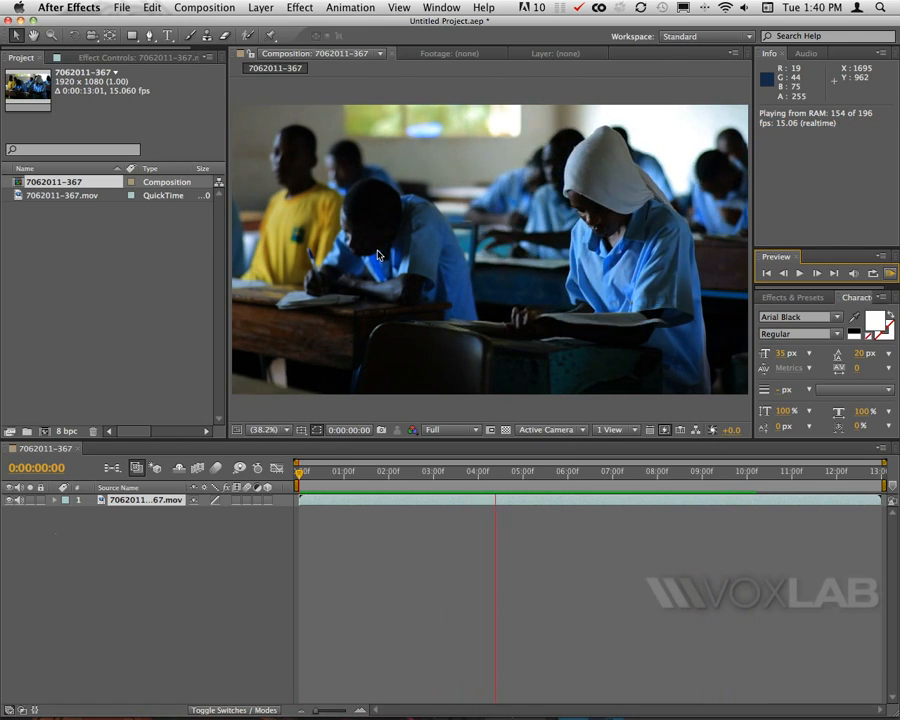
# With the Pen tool at 0:00:02:09, draw a closed curved mask around the two students on the left of the footage.
pyautogui.press('space')
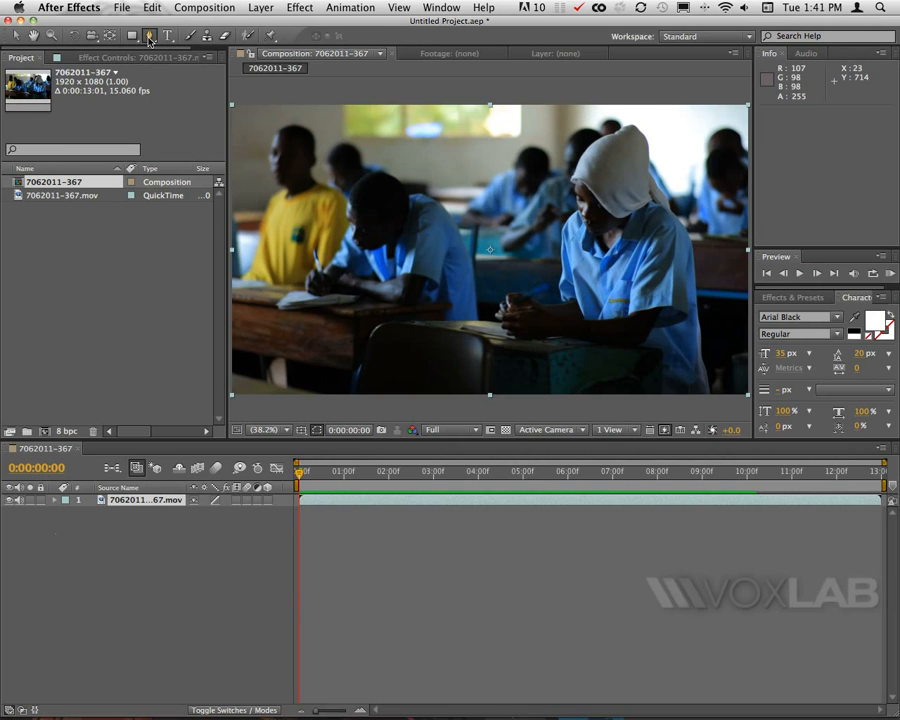
pyautogui.click(150, 40)
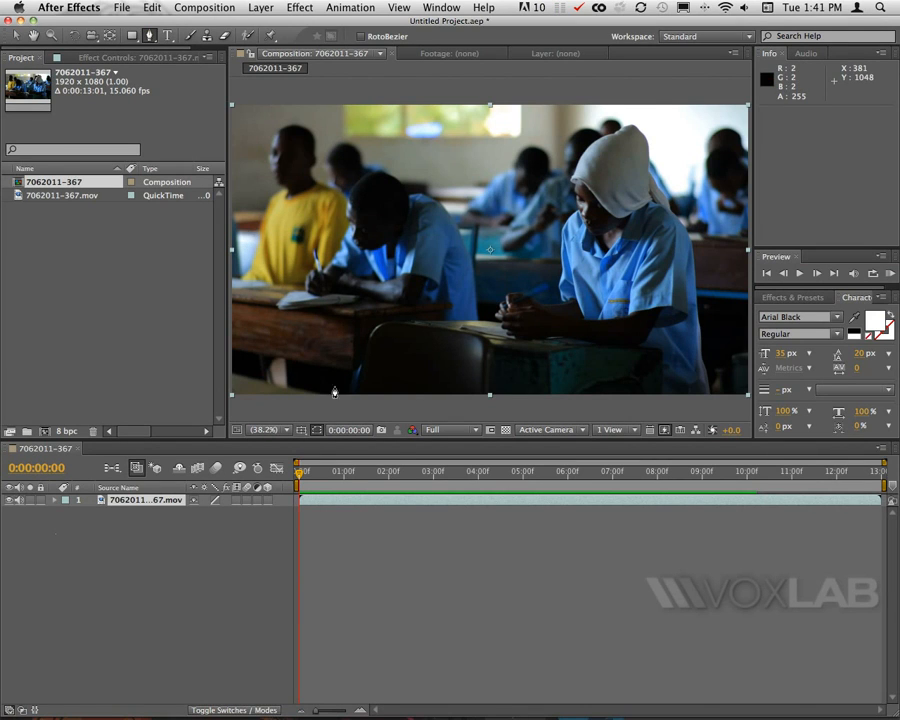
pyautogui.moveTo(336, 486); pyautogui.dragTo(373, 478)
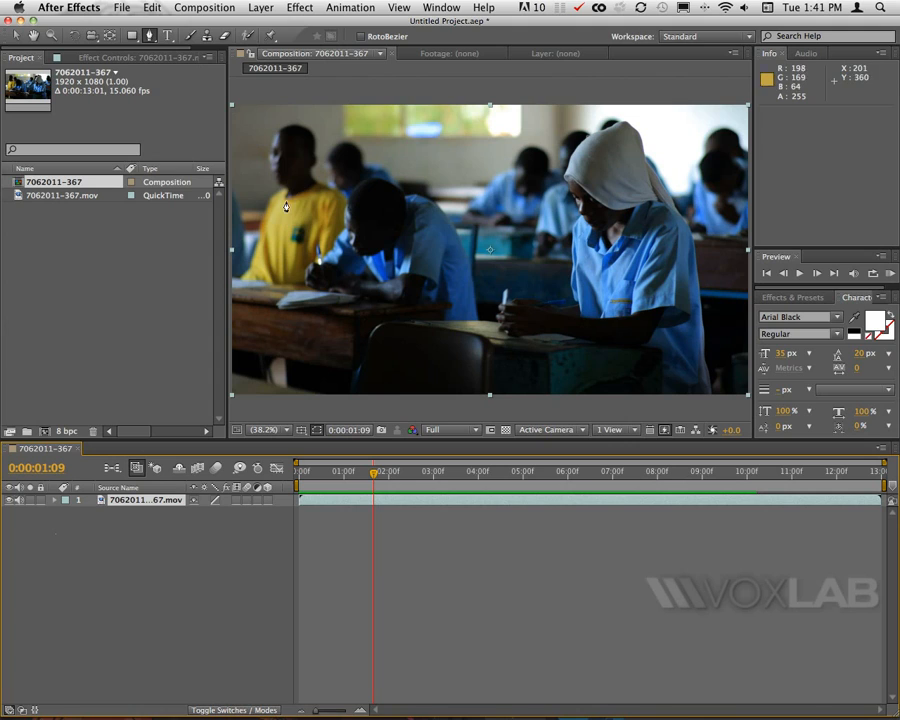
pyautogui.moveTo(376, 476); pyautogui.dragTo(418, 476)
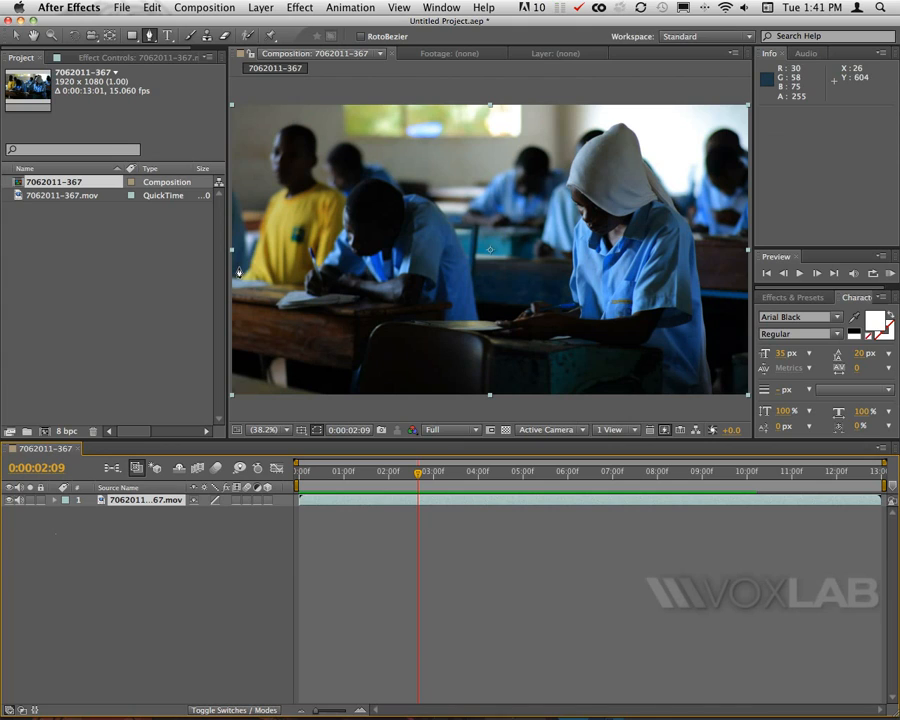
pyautogui.moveTo(239, 272); pyautogui.dragTo(255, 195)
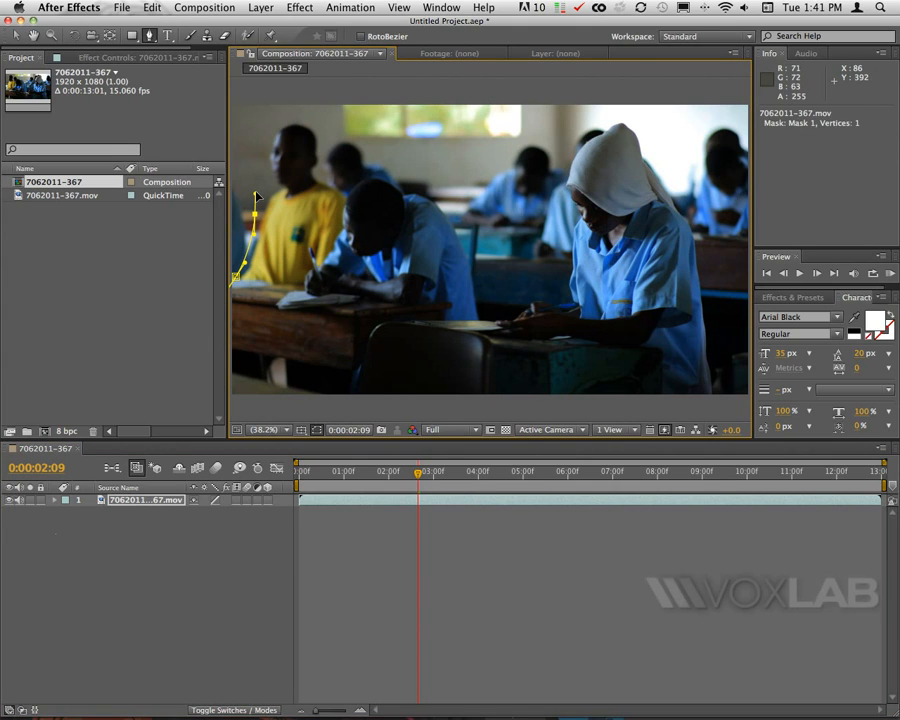
pyautogui.moveTo(266, 119); pyautogui.dragTo(390, 172)
pyautogui.moveTo(455, 194); pyautogui.dragTo(500, 253)
pyautogui.moveTo(472, 313); pyautogui.dragTo(472, 321)
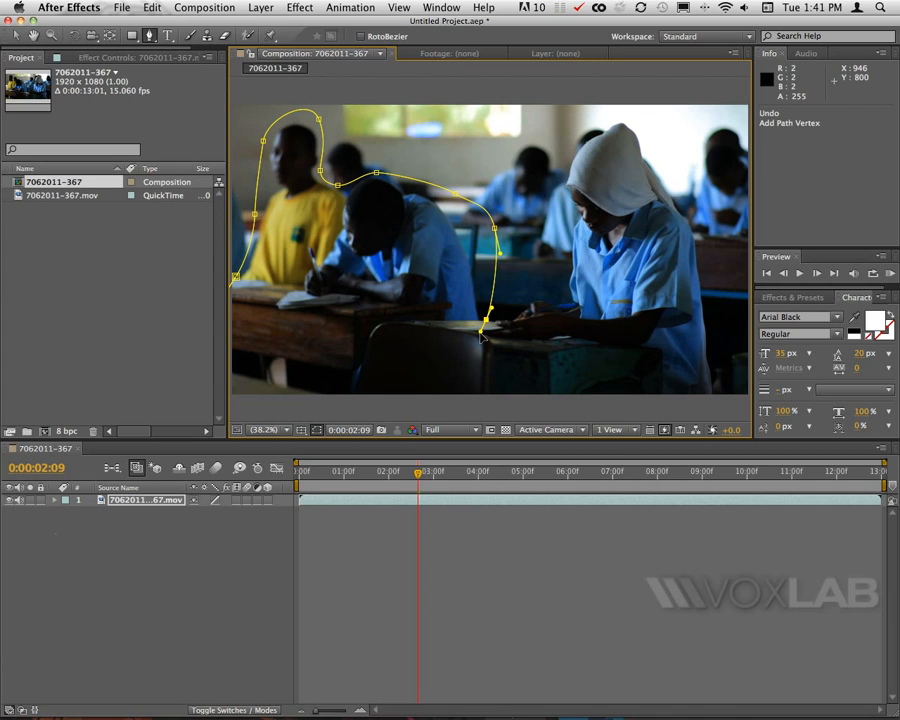
pyautogui.moveTo(417, 352); pyautogui.dragTo(390, 356)
pyautogui.moveTo(315, 336); pyautogui.dragTo(236, 300)
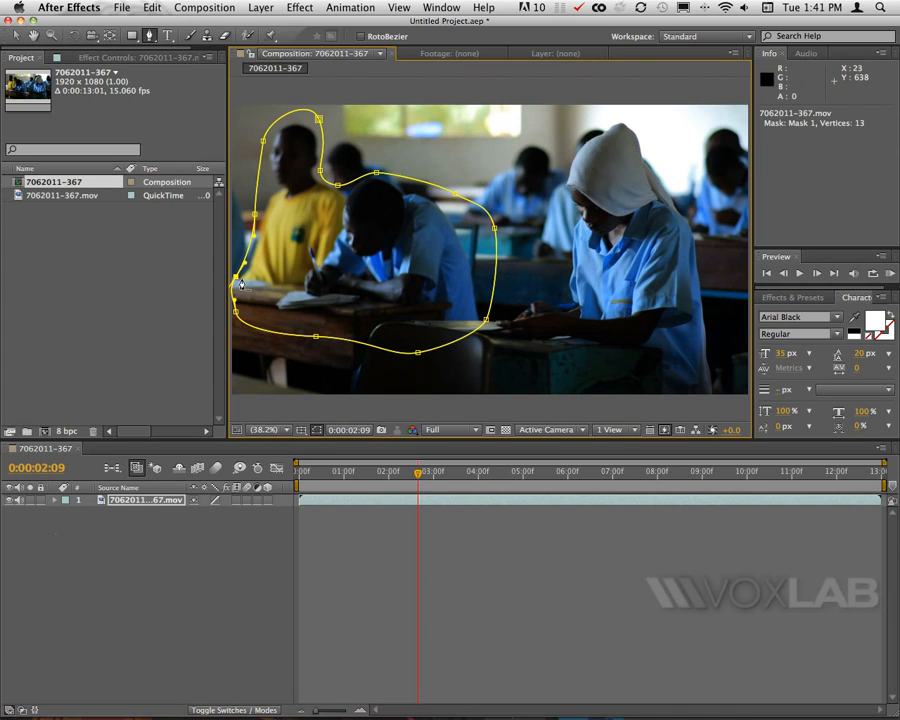
pyautogui.click(234, 281)
# Reveal the layer's Mask 1 properties and set Mask Feather to 32 pixels, toggling the mask outline off to check the soft edge.
pyautogui.click(158, 276)
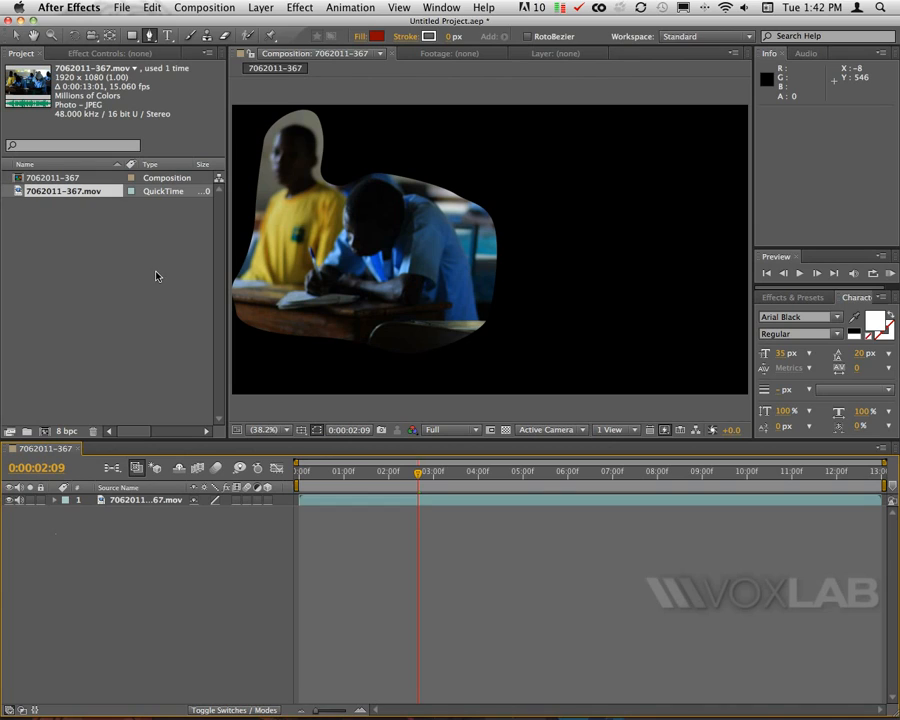
pyautogui.click(160, 504)
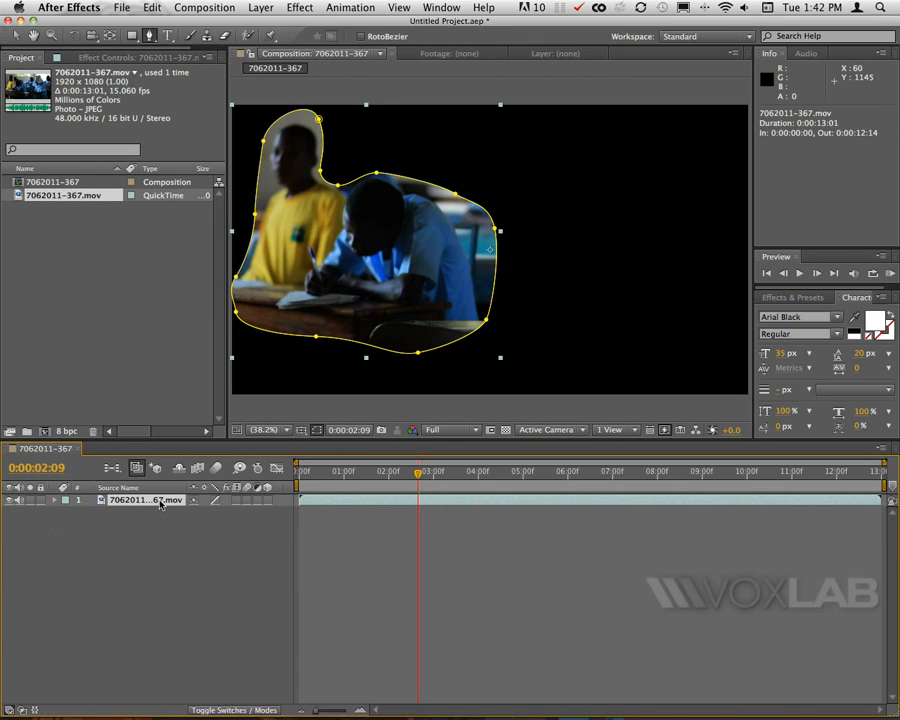
pyautogui.press('m')
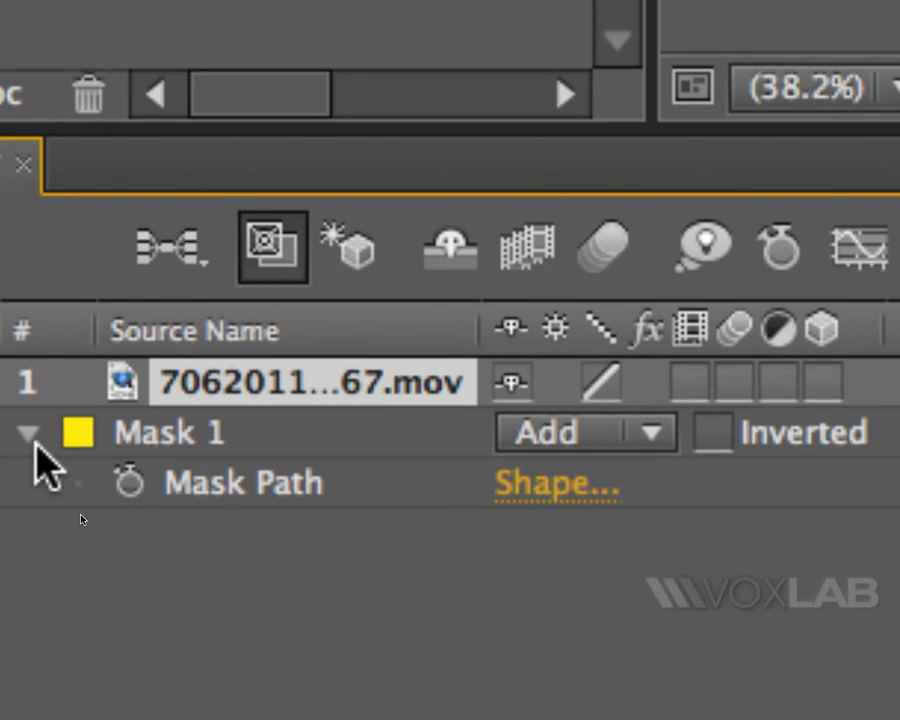
pyautogui.click(29, 438)
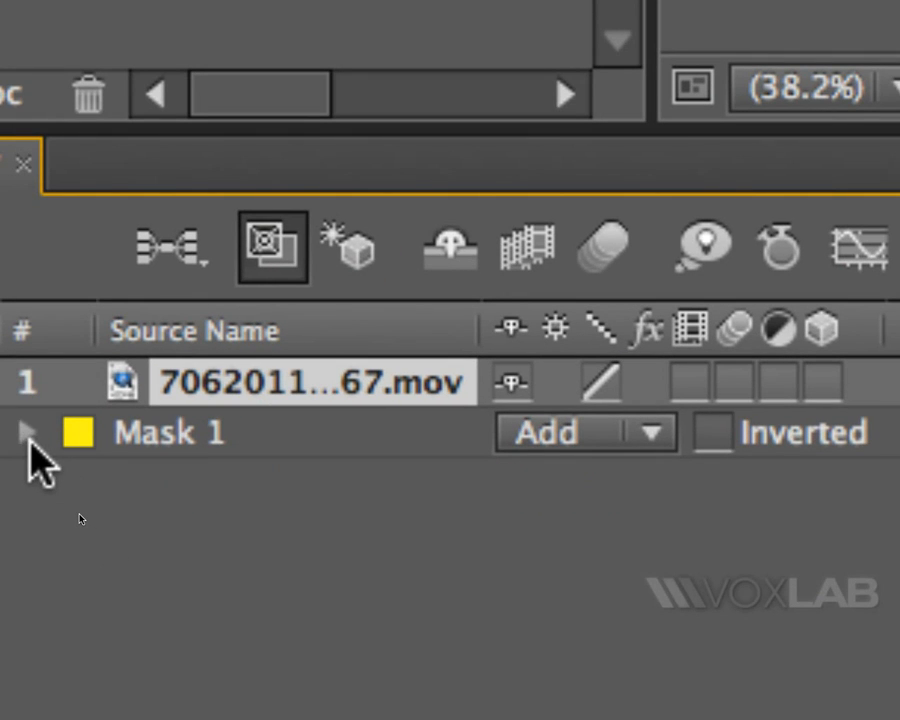
pyautogui.click(29, 438)
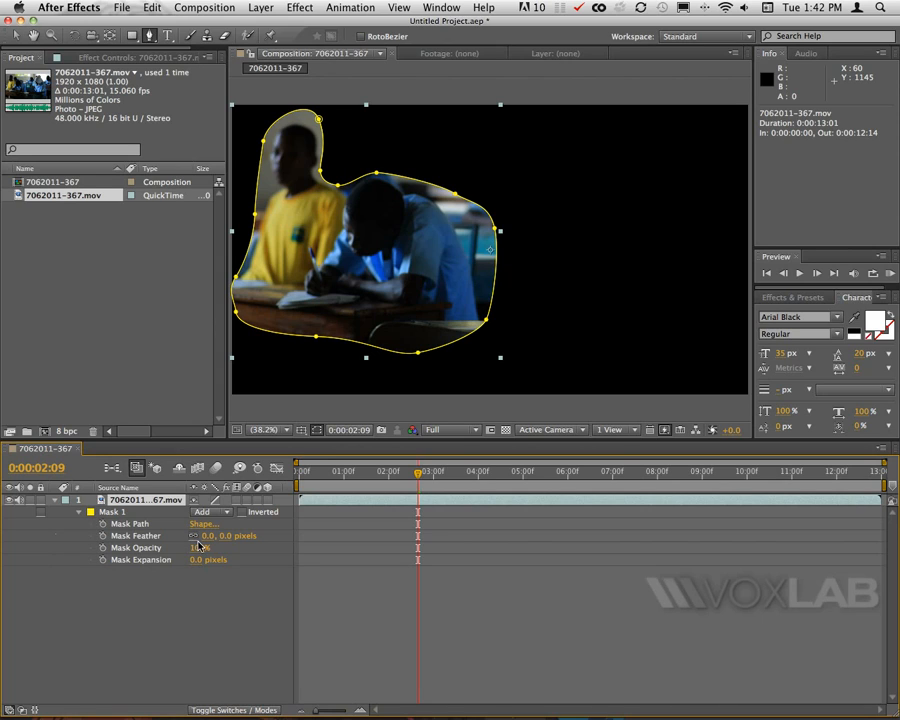
pyautogui.moveTo(208, 536); pyautogui.dragTo(234, 538)
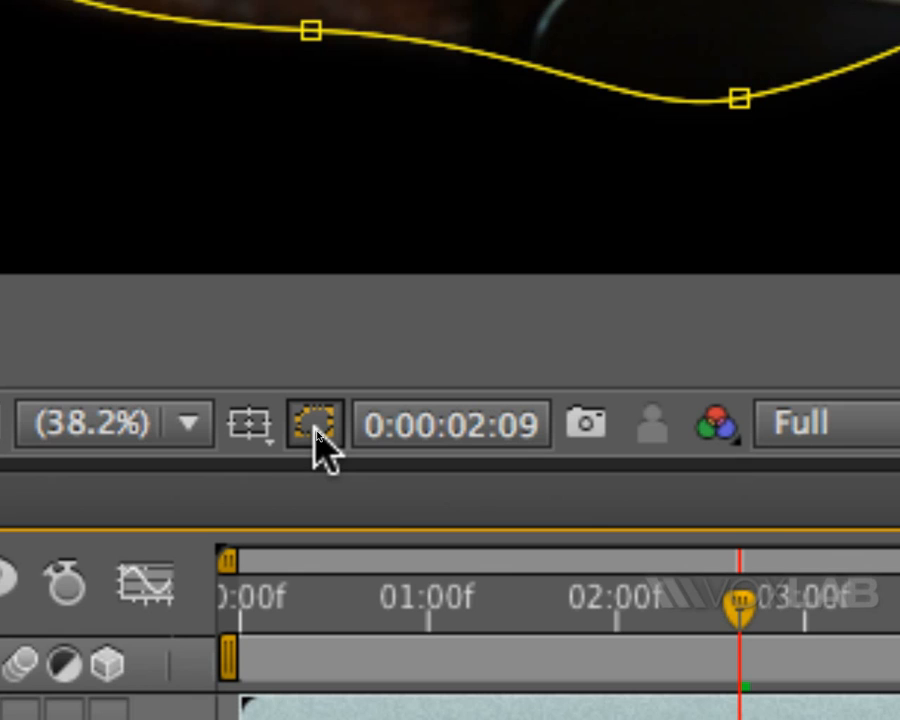
pyautogui.click(316, 428)
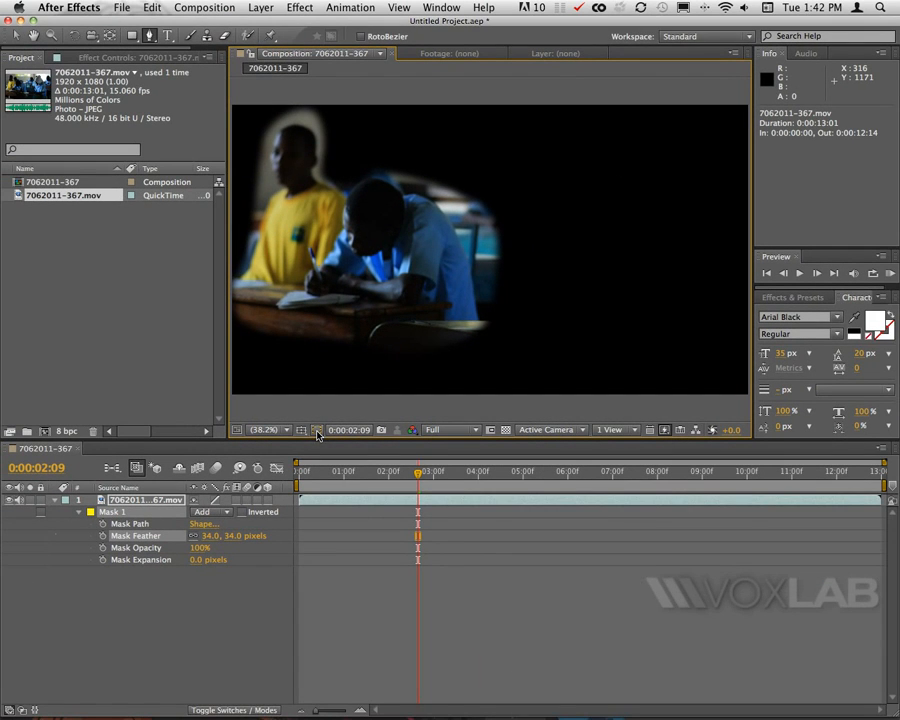
pyautogui.click(316, 426)
pyautogui.click(316, 426)
pyautogui.moveTo(209, 543)
pyautogui.mouseDown()
pyautogui.moveTo(188, 540)
pyautogui.moveTo(208, 536)
pyautogui.mouseUp()
pyautogui.click(317, 431)
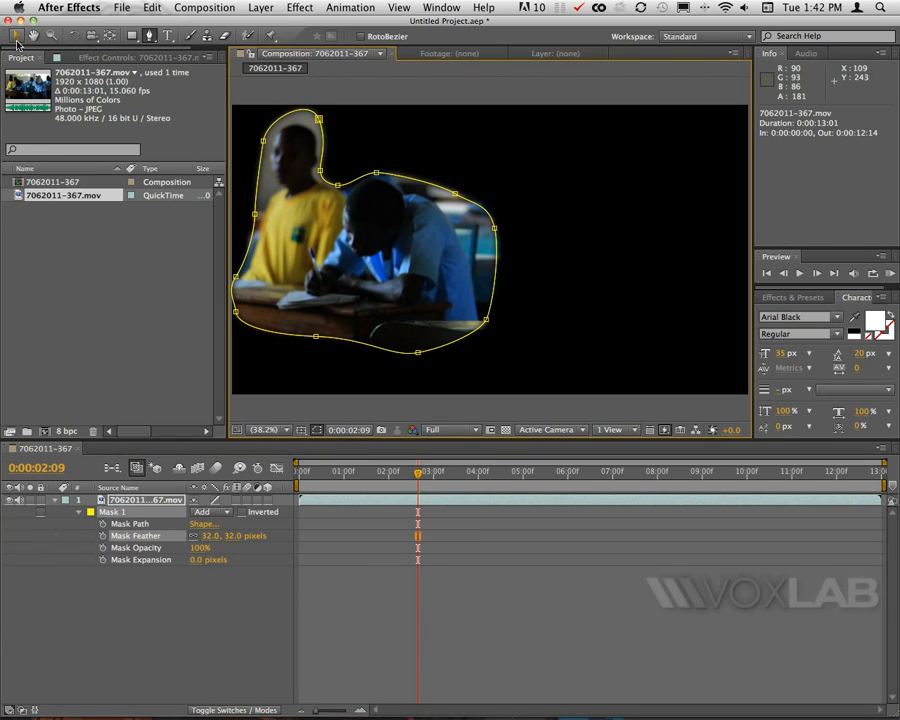
# With the Selection tool, reshape the mask vertices around the head of the student behind.
pyautogui.click(17, 42)
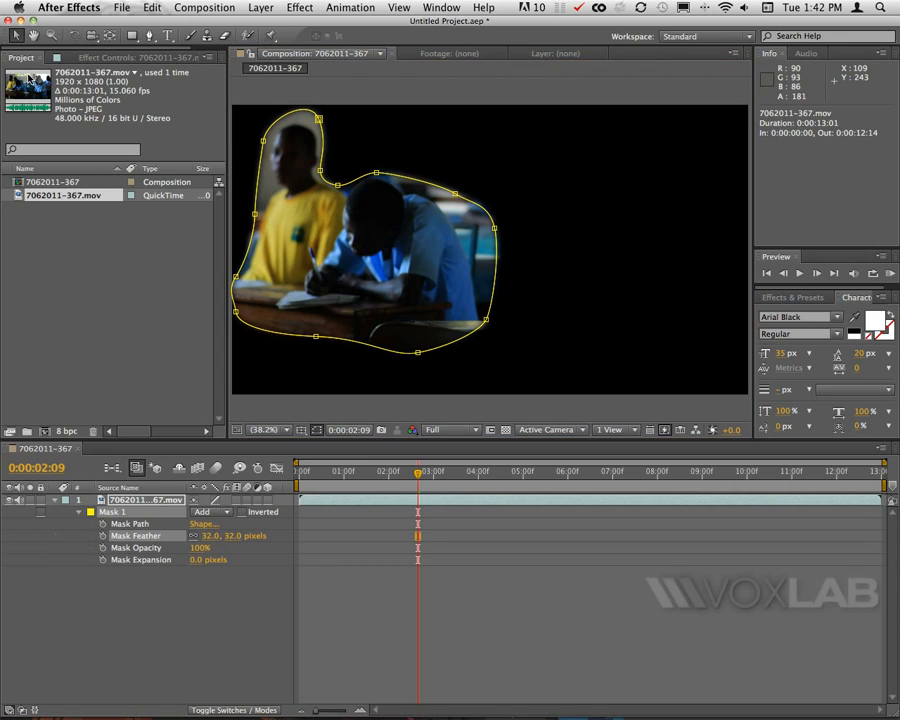
pyautogui.moveTo(338, 185); pyautogui.dragTo(341, 127)
pyautogui.moveTo(320, 175); pyautogui.dragTo(400, 166)
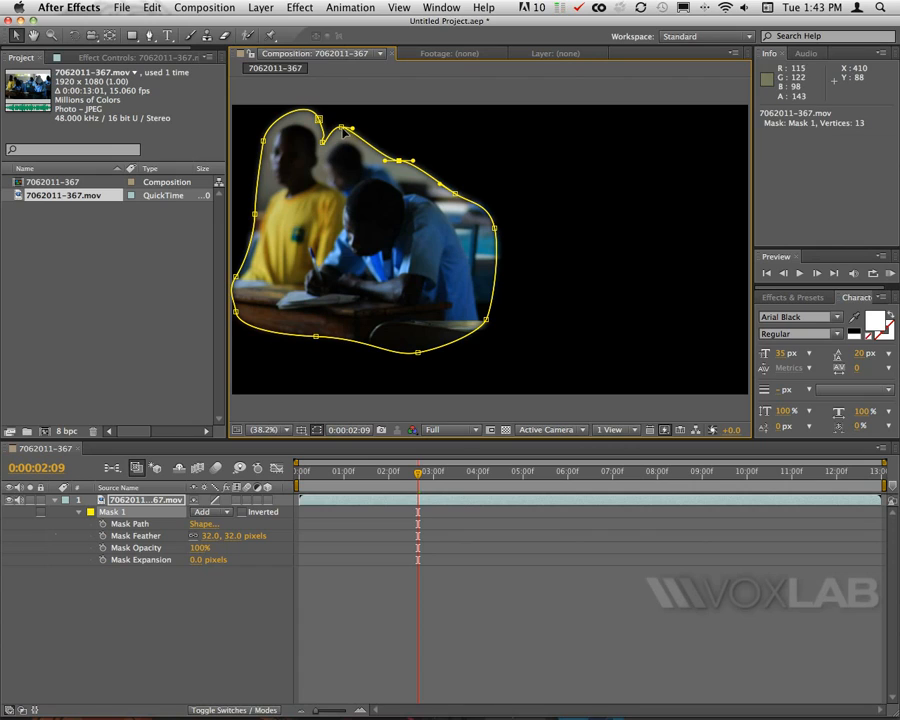
pyautogui.moveTo(342, 127)
pyautogui.mouseDown()
pyautogui.moveTo(356, 129)
pyautogui.moveTo(328, 141)
pyautogui.mouseUp()
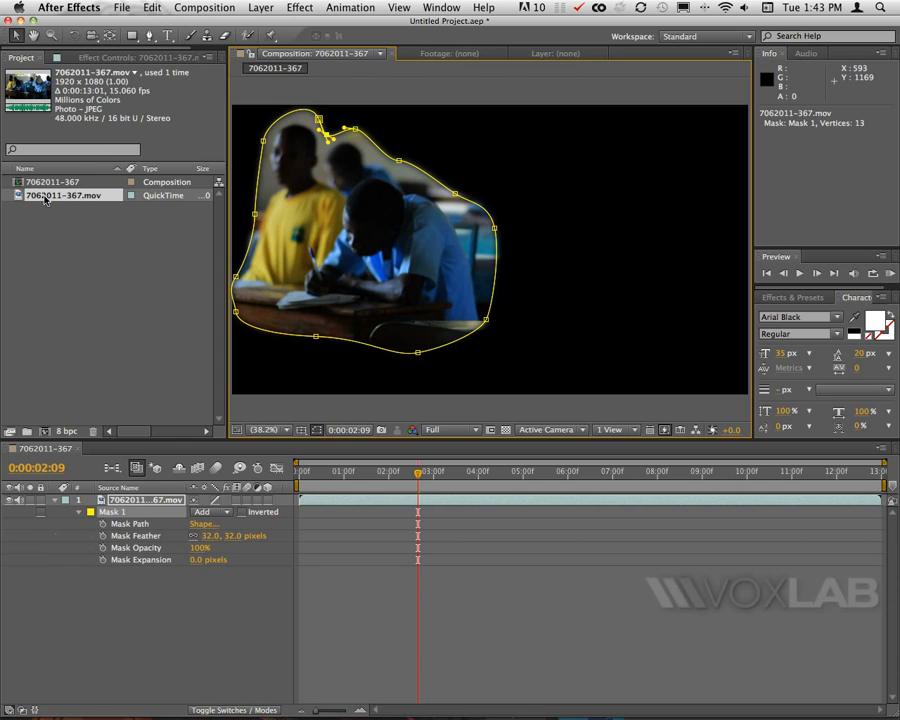
# Add the footage again as a second layer beneath and apply Freeze Frame to it.
pyautogui.moveTo(42, 198); pyautogui.dragTo(165, 667)
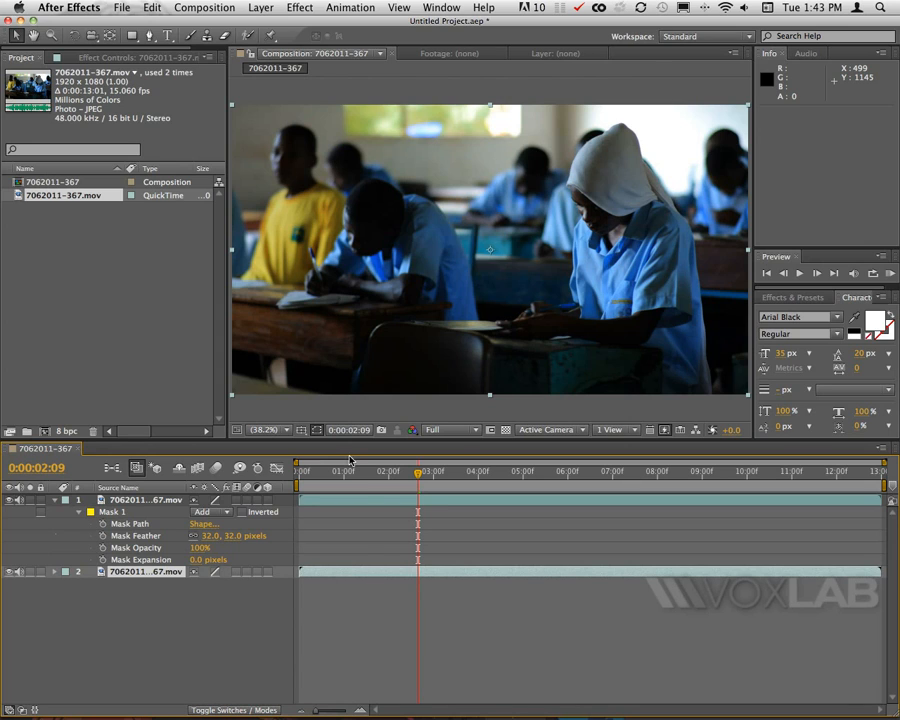
pyautogui.click(270, 8)
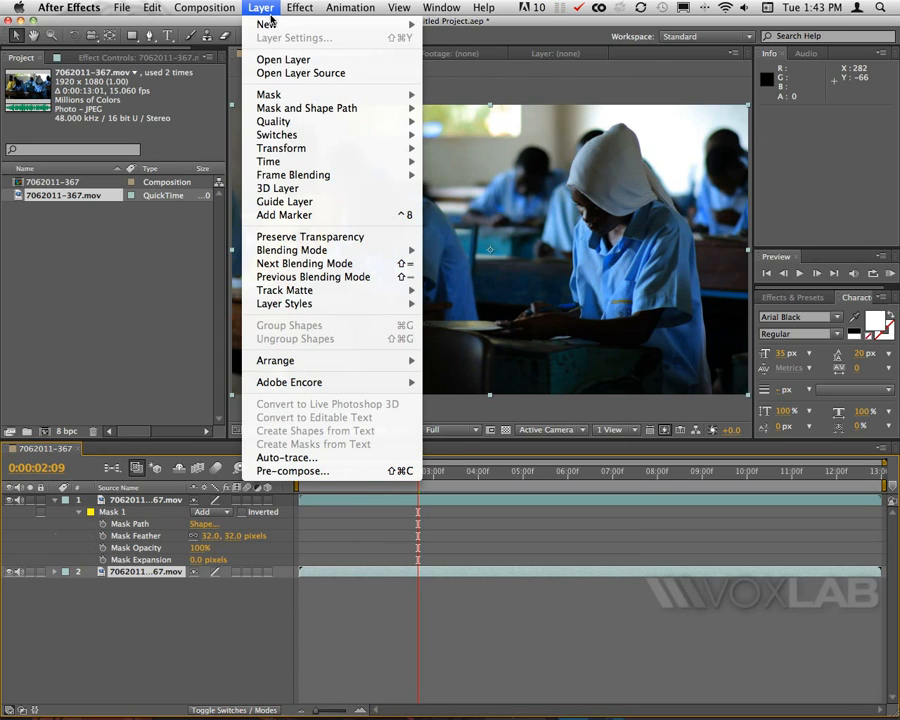
pyautogui.moveTo(378, 161)
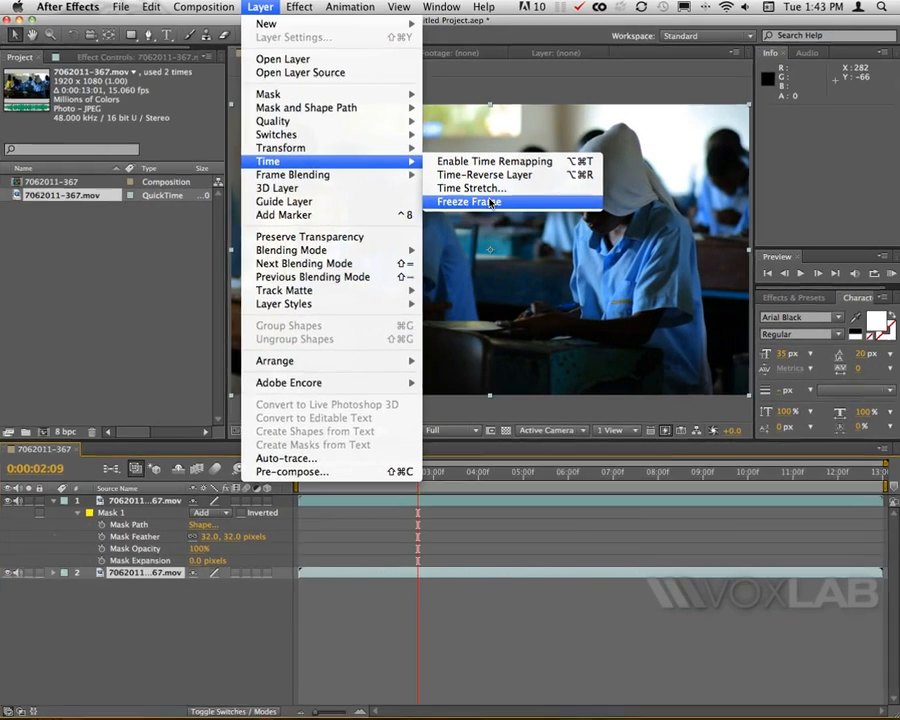
pyautogui.click(487, 205)
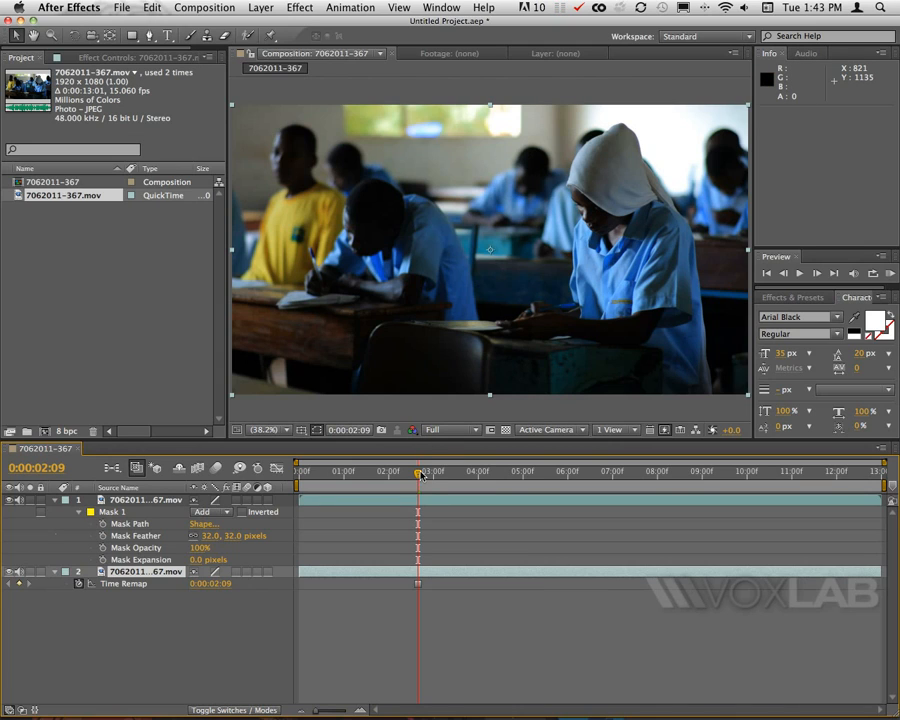
# At 0:00:01:14, adjust the mask's vertices to fit the two students more closely.
pyautogui.moveTo(421, 475); pyautogui.dragTo(355, 477)
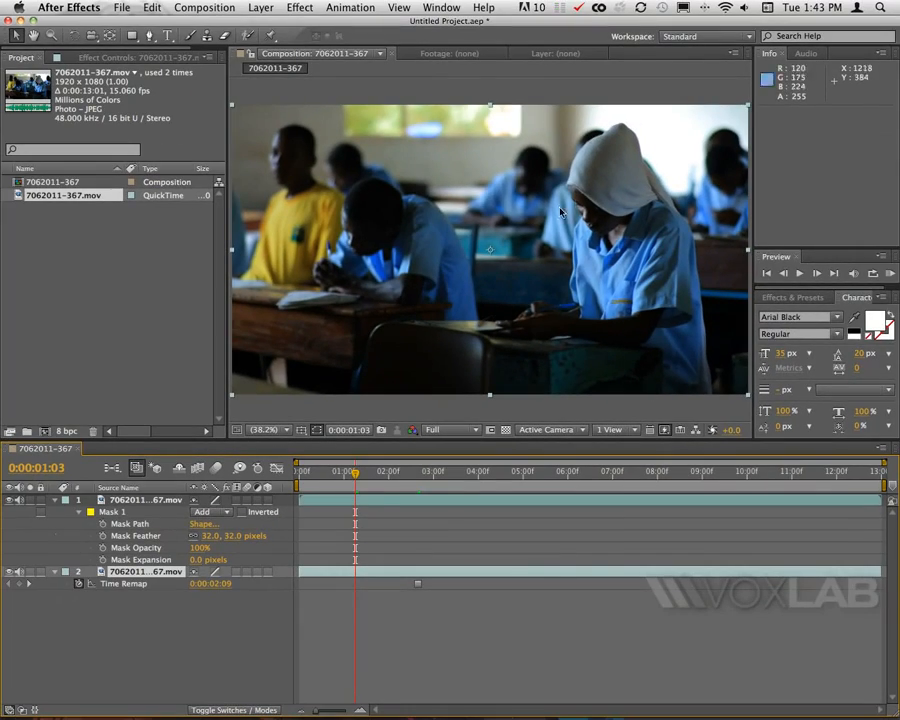
pyautogui.moveTo(356, 473); pyautogui.dragTo(388, 473)
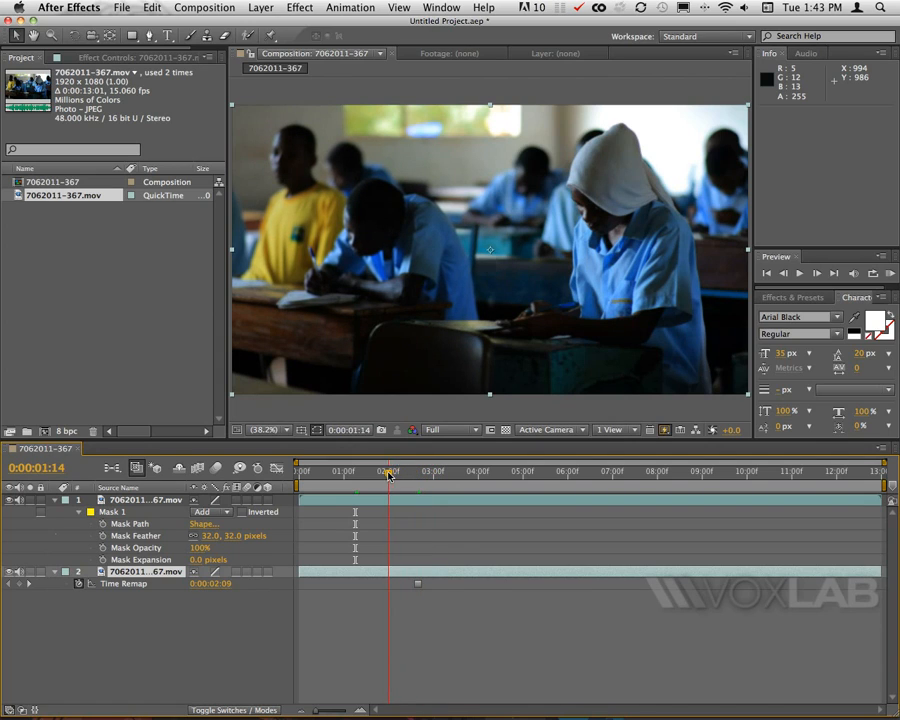
pyautogui.click(152, 514)
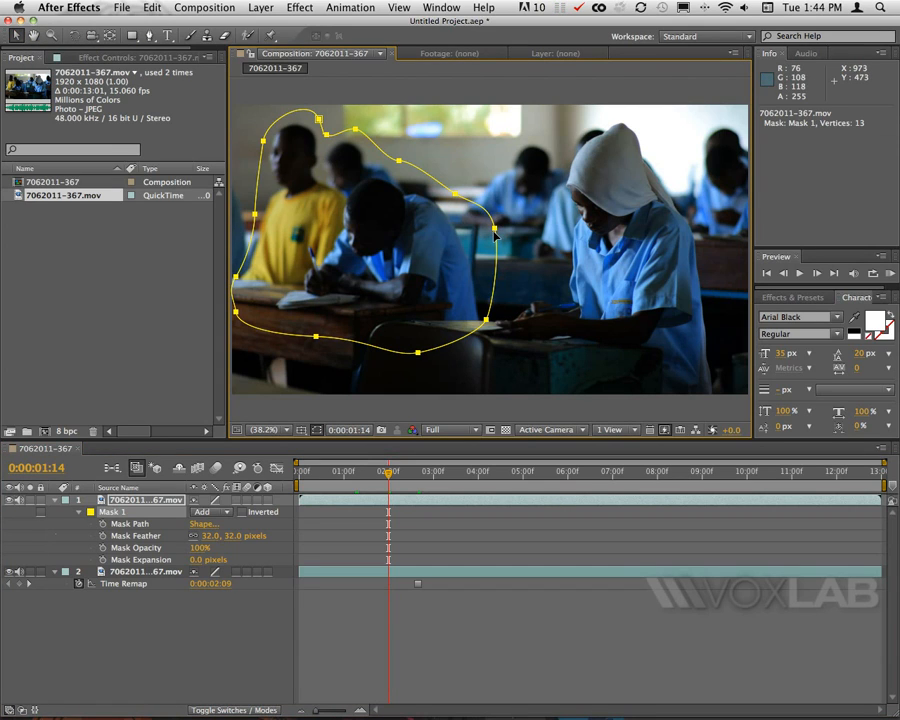
pyautogui.moveTo(494, 230); pyautogui.dragTo(468, 239)
pyautogui.moveTo(455, 195); pyautogui.dragTo(446, 194)
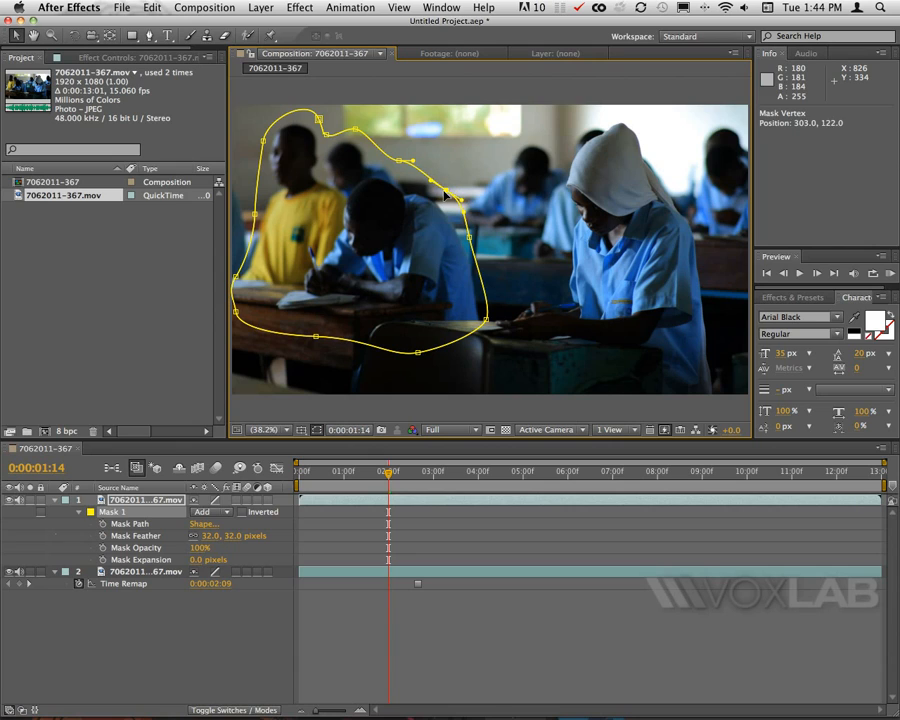
pyautogui.moveTo(485, 318); pyautogui.dragTo(388, 342)
pyautogui.moveTo(317, 337); pyautogui.dragTo(289, 334)
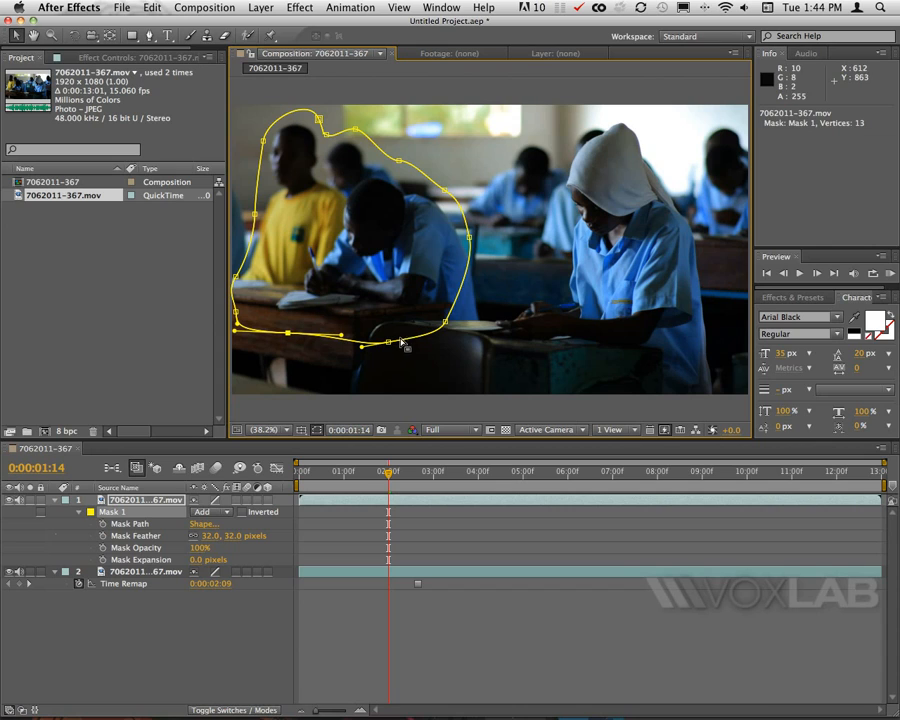
pyautogui.moveTo(445, 322); pyautogui.dragTo(423, 322)
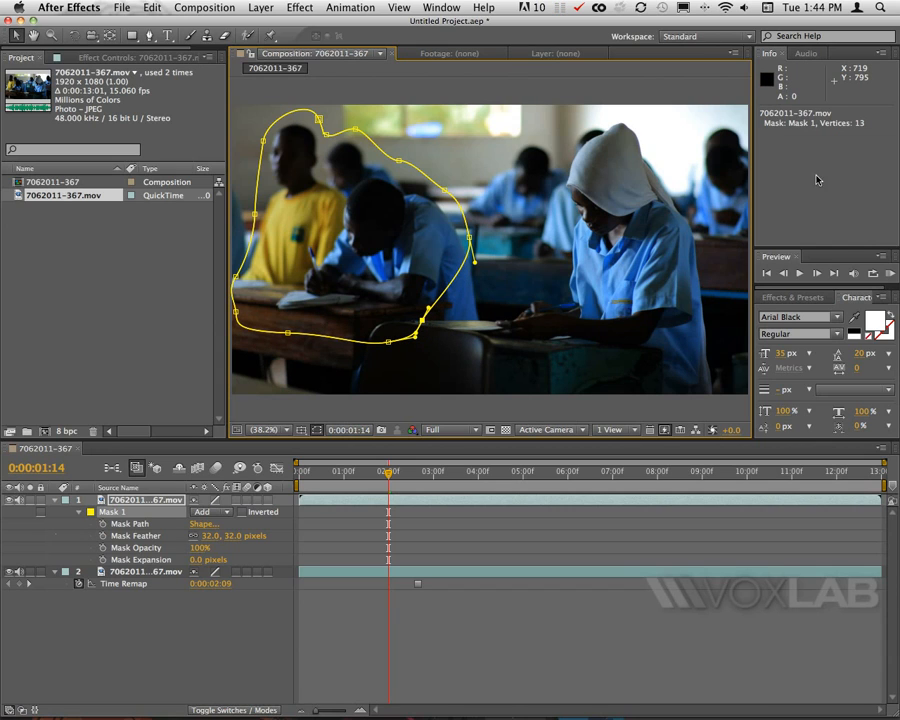
# Set the work area to run from 0:00:03:12 to 0:00:07:12.
pyautogui.click(891, 273)
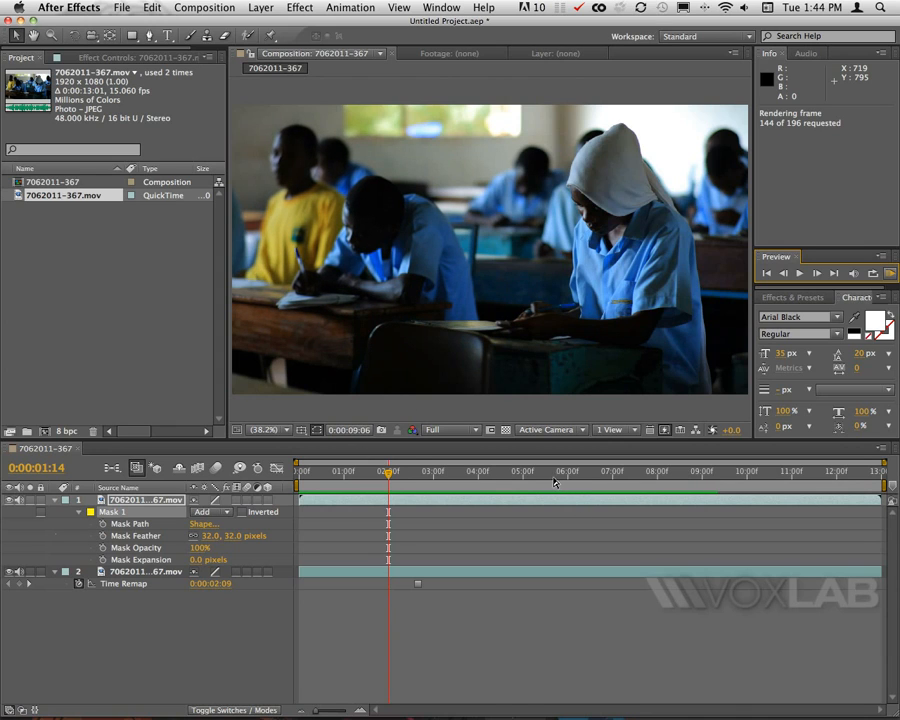
pyautogui.moveTo(565, 477); pyautogui.dragTo(468, 479)
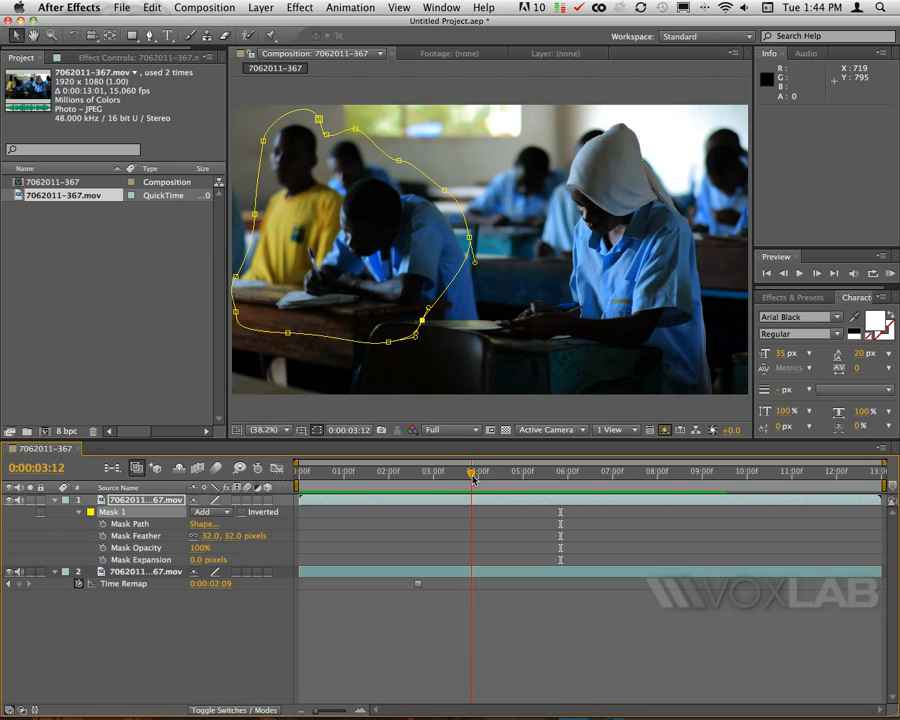
pyautogui.press('b')
pyautogui.click(668, 479)
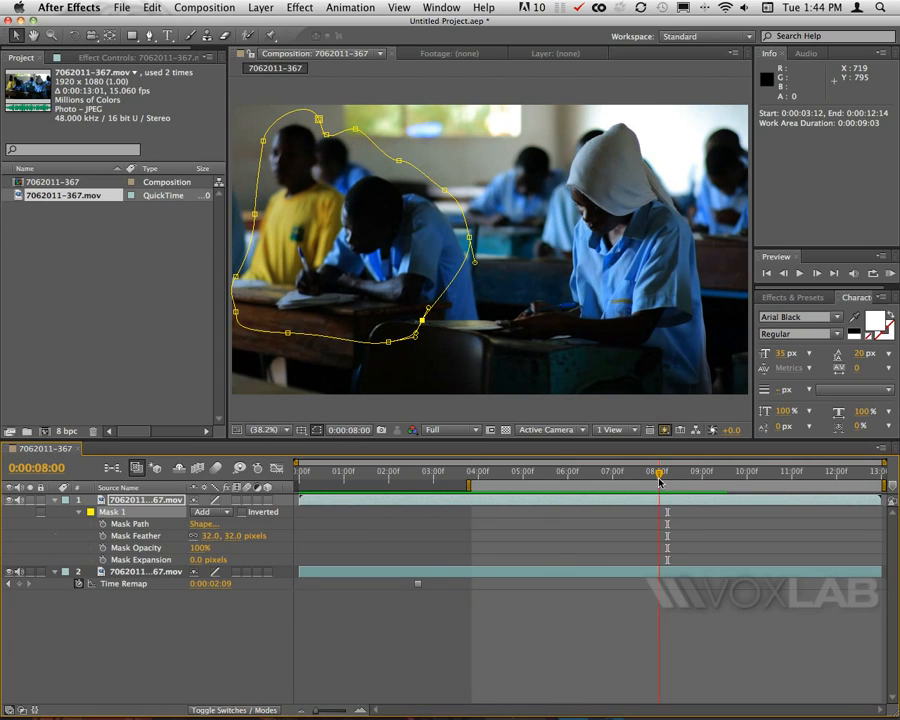
pyautogui.click(651, 478)
pyautogui.press('n')
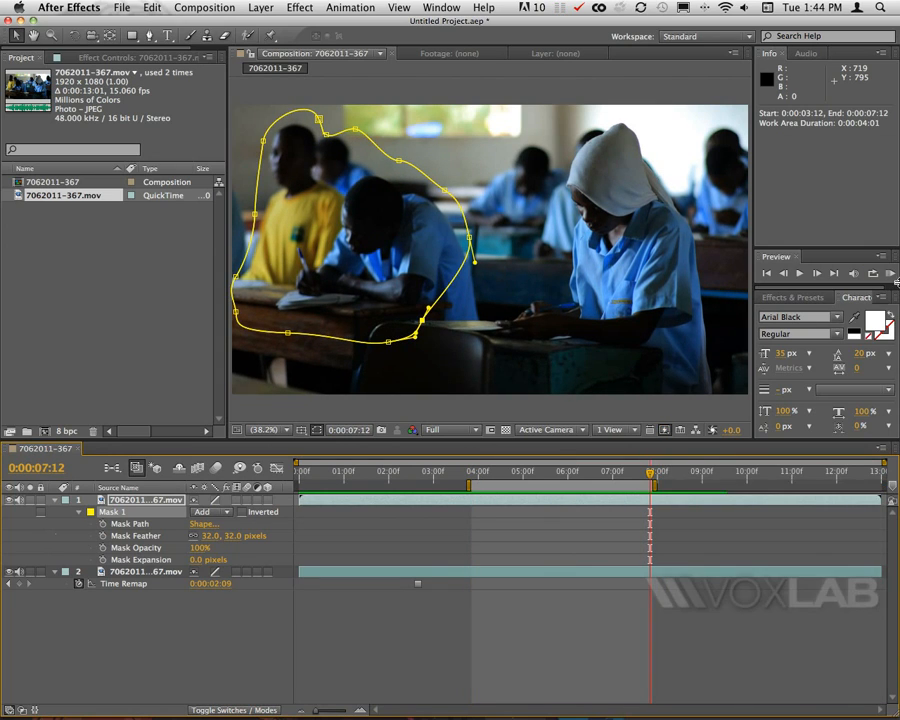
# RAM-preview the work area and stop playback.
pyautogui.click(890, 273)
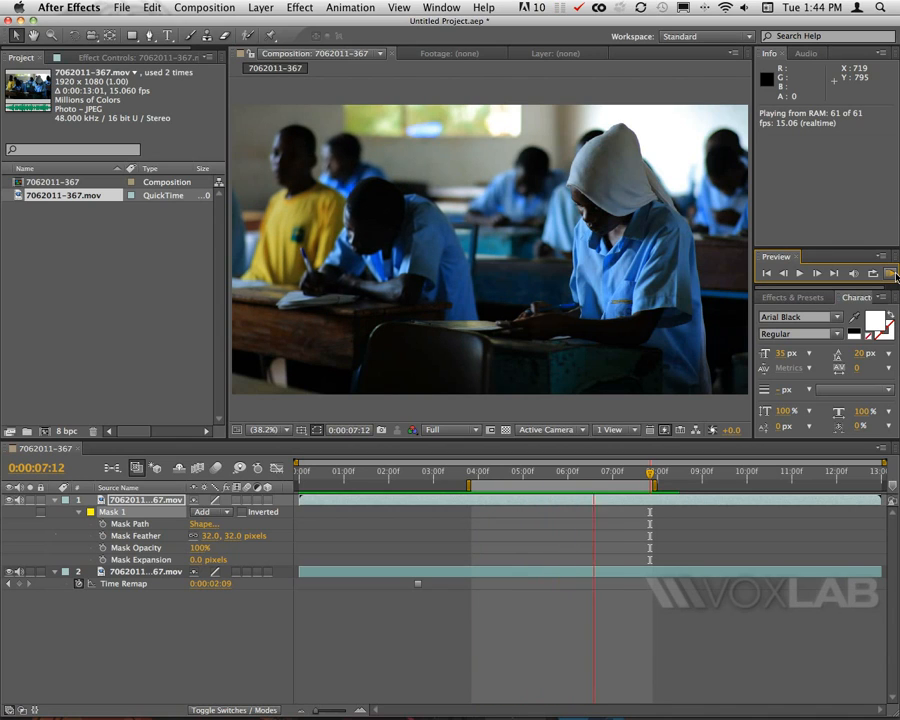
pyautogui.press('space')
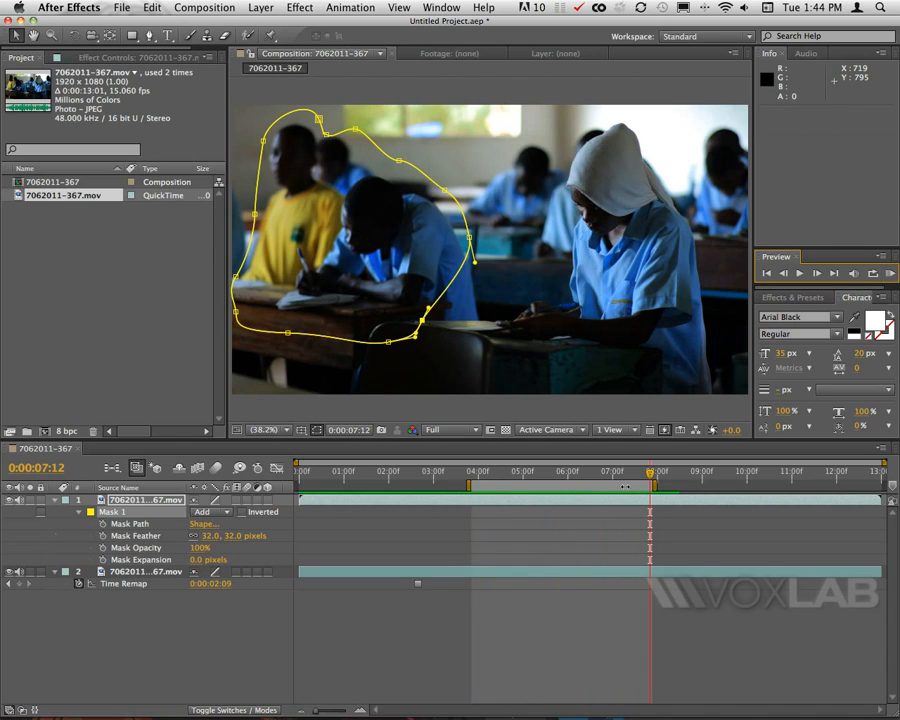
# Move the work area to run from 0:00:07:03 to 0:00:11:03 and add the composition to the render queue with Make Movie.
pyautogui.moveTo(625, 487); pyautogui.dragTo(773, 481)
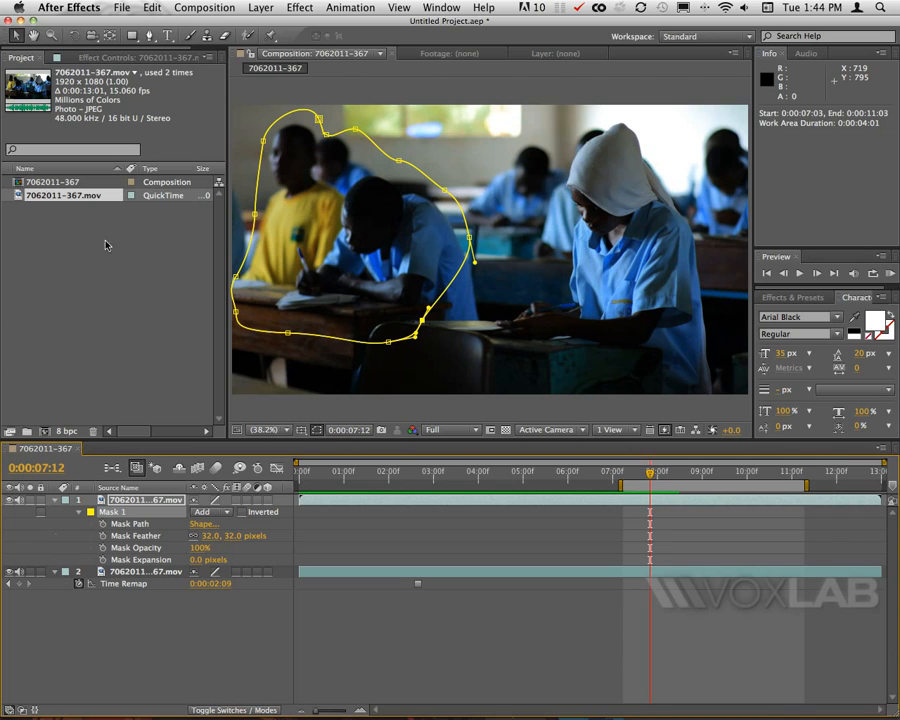
pyautogui.click(197, 6)
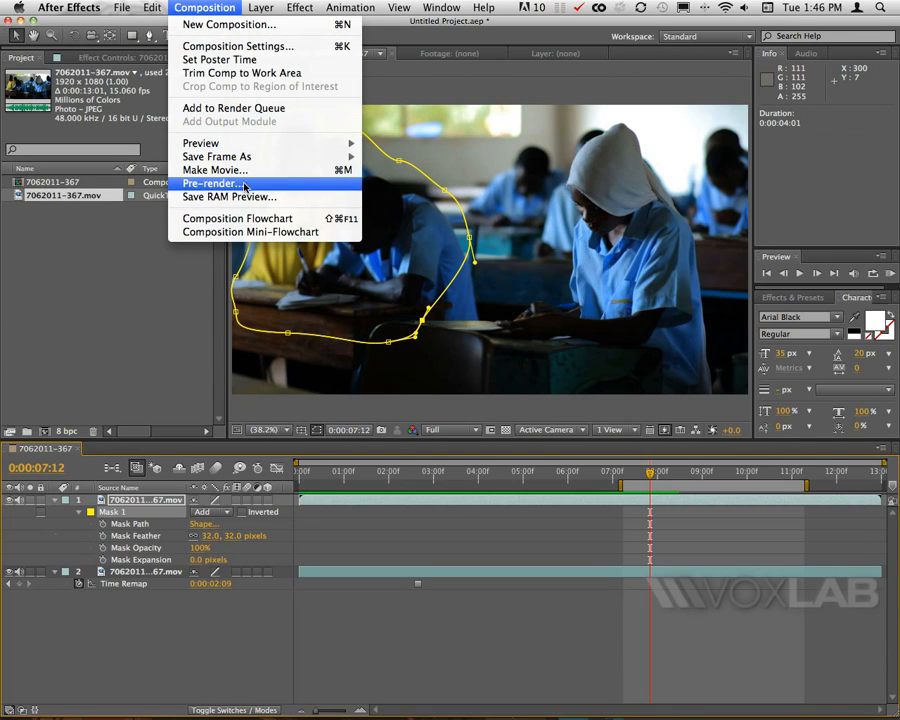
pyautogui.click(337, 177)
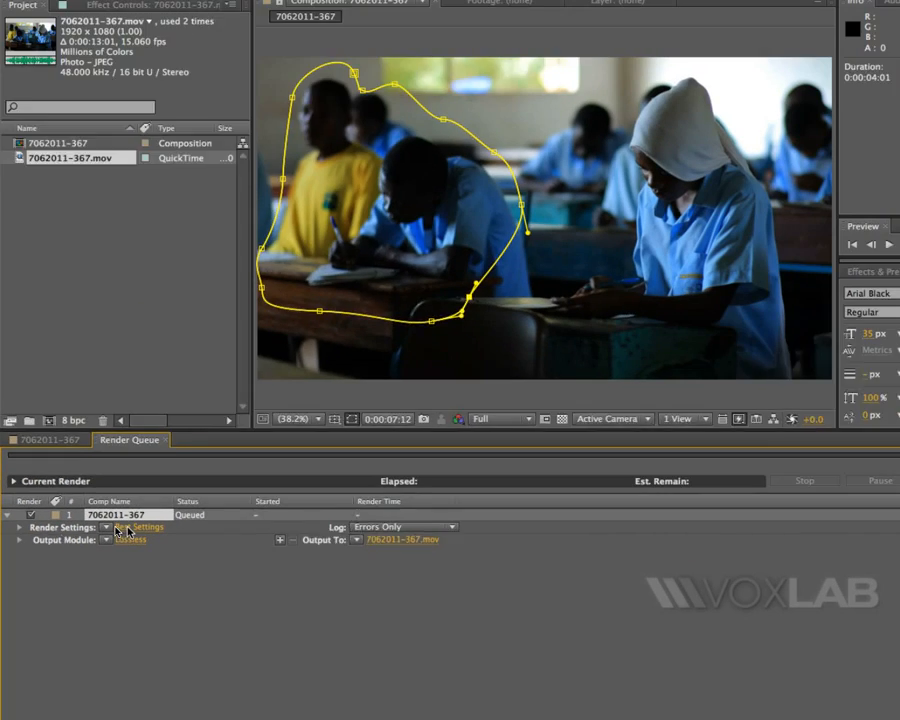
# Review the render settings, then set the output module format to QuickTime.
pyautogui.click(487, 522)
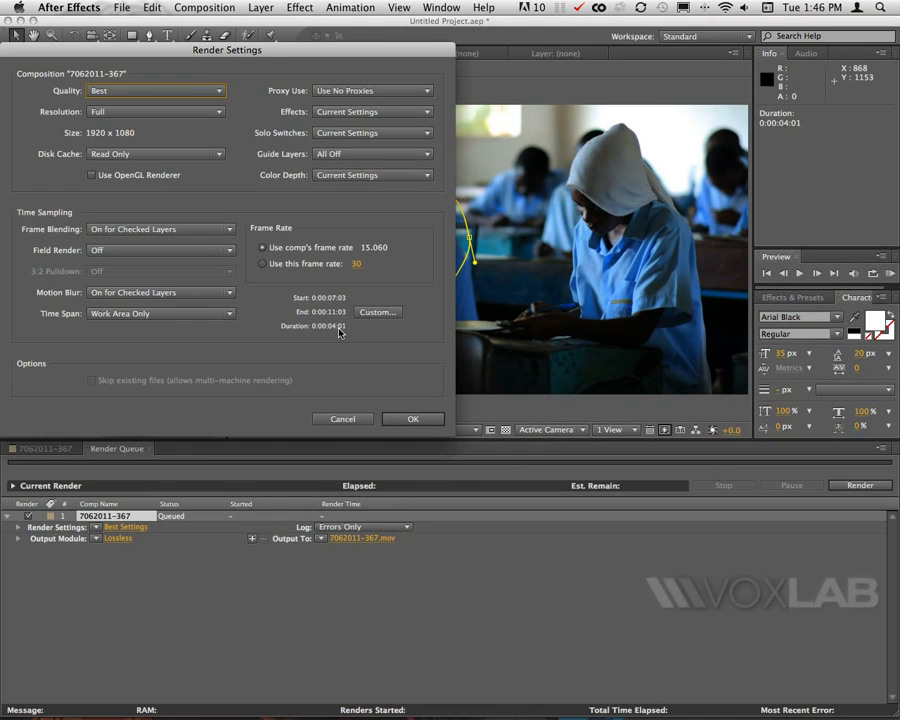
pyautogui.click(341, 418)
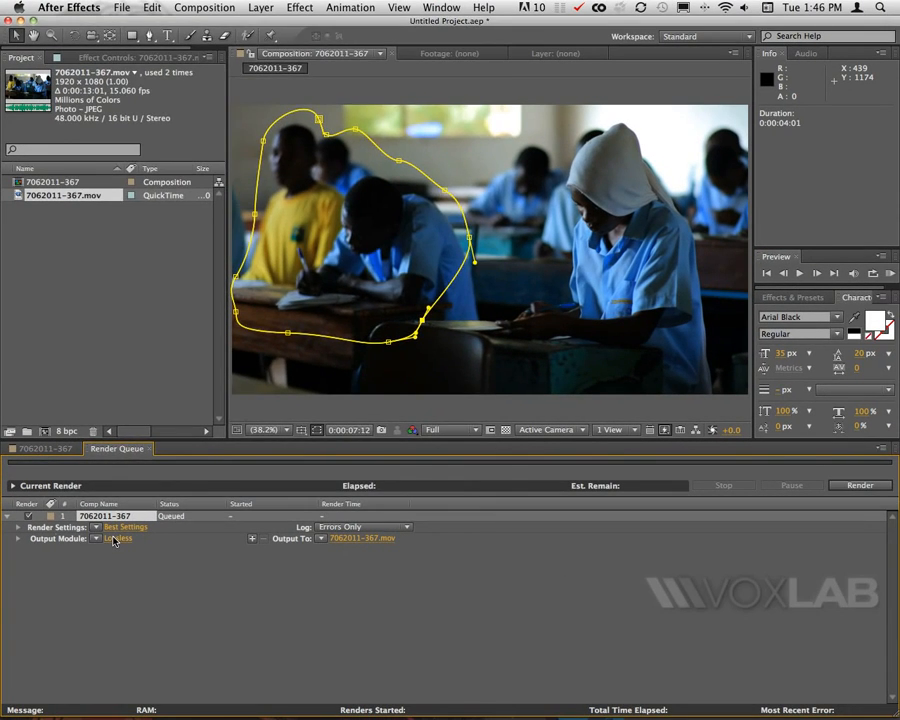
pyautogui.click(483, 533)
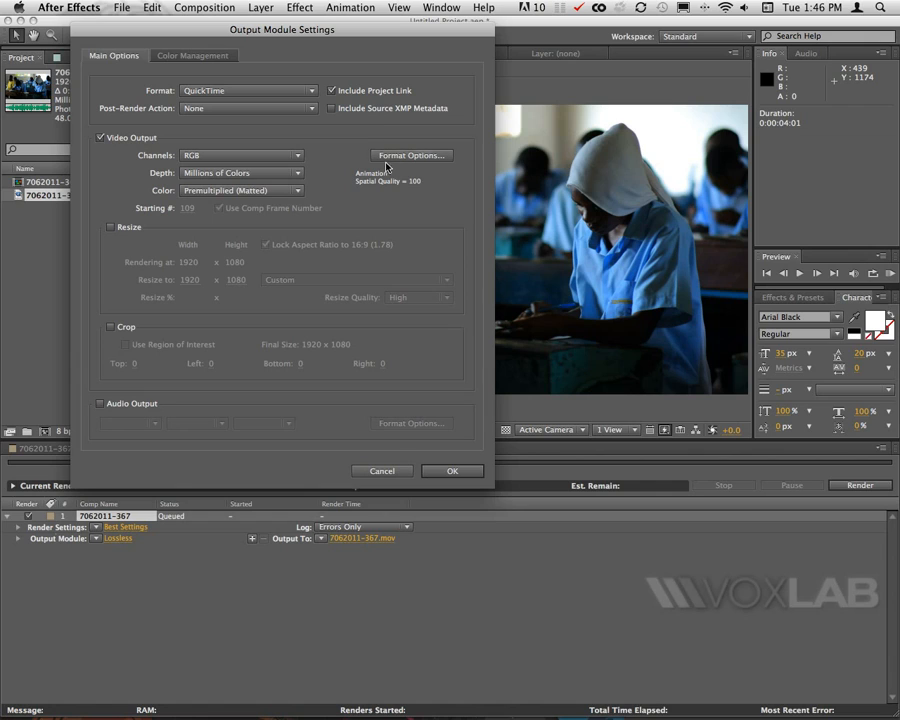
pyautogui.click(268, 95)
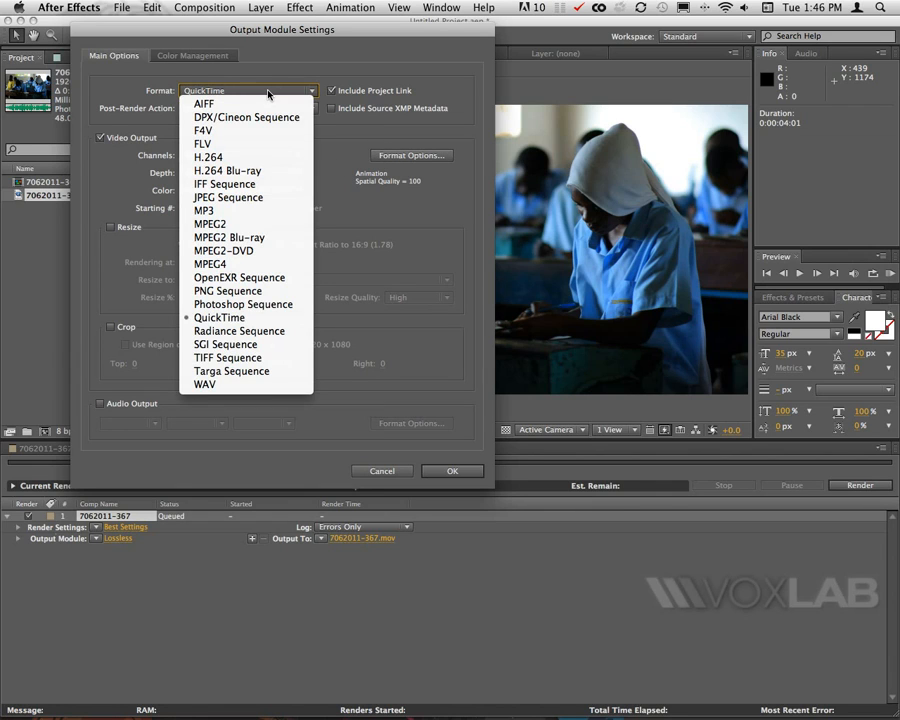
pyautogui.click(269, 94)
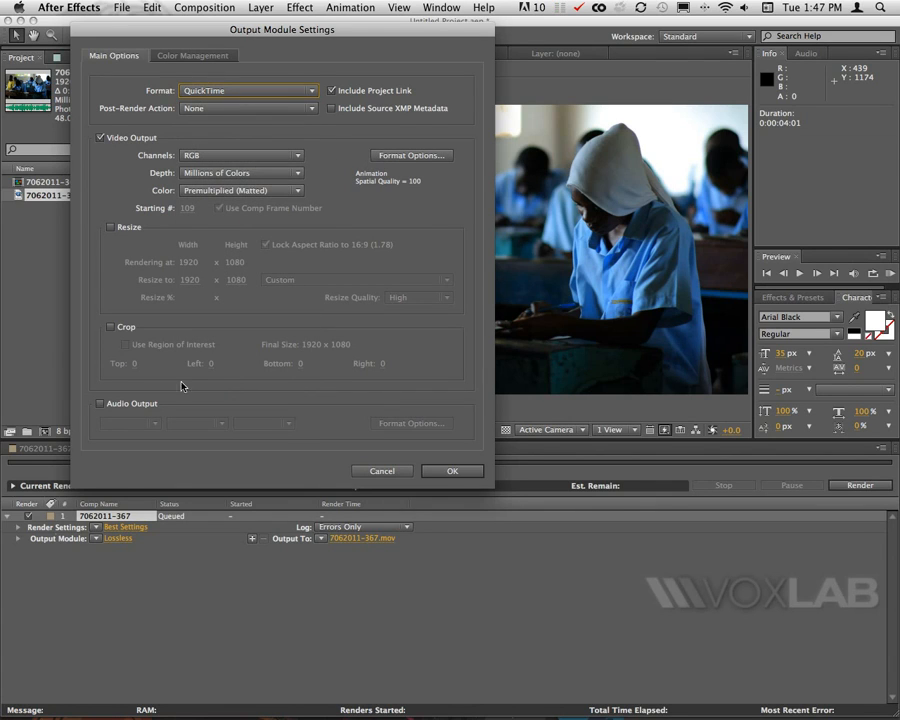
pyautogui.click(452, 472)
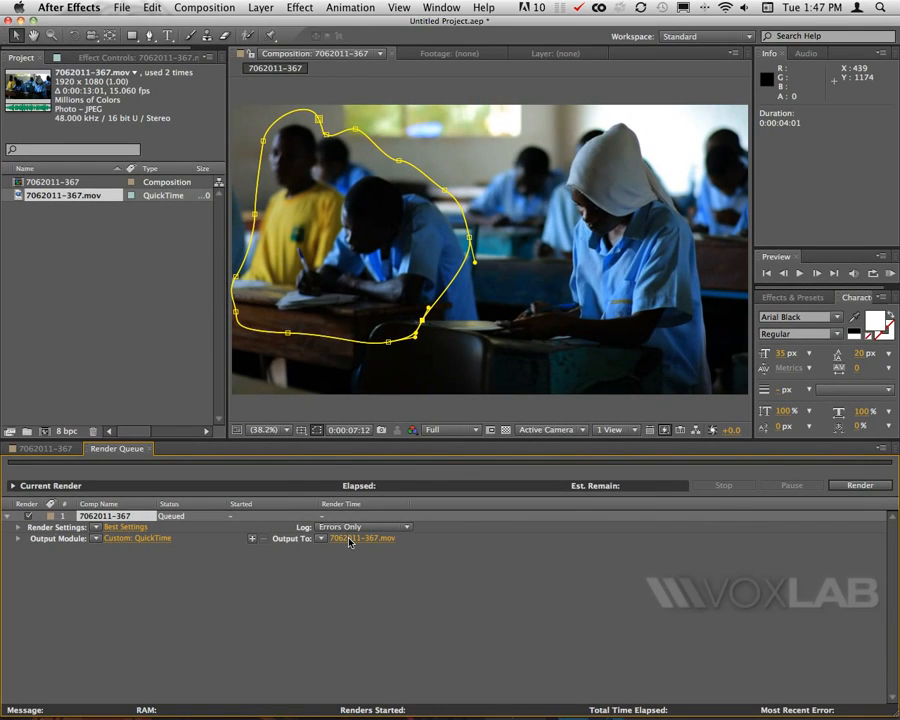
# Save the output as 7062011-367.mov on the Desktop and render the composition.
pyautogui.click(480, 531)
pyautogui.scroll(-4, 320, 270)
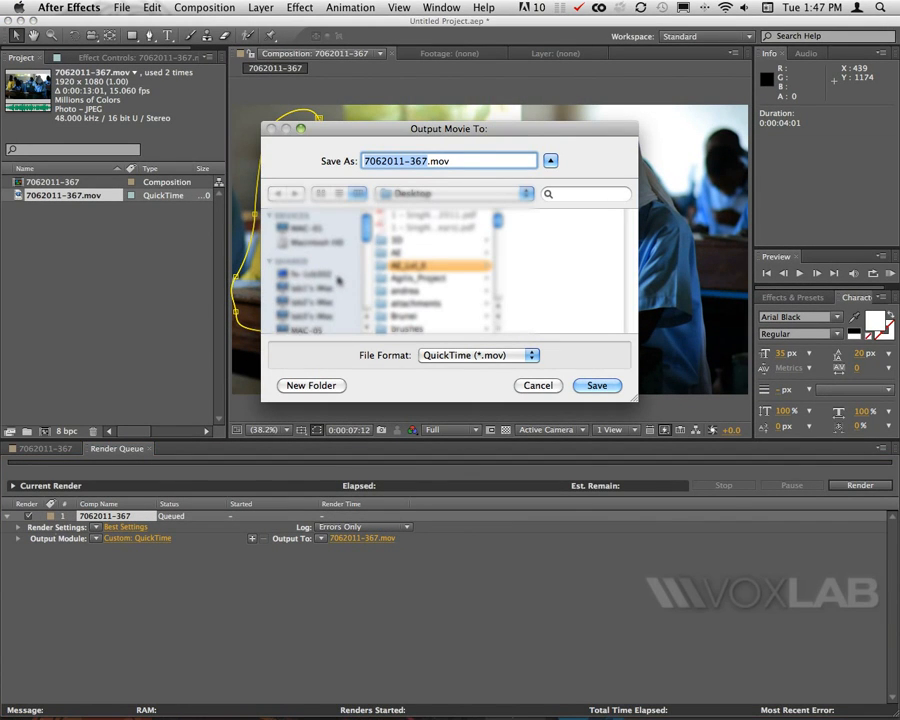
pyautogui.click(609, 386)
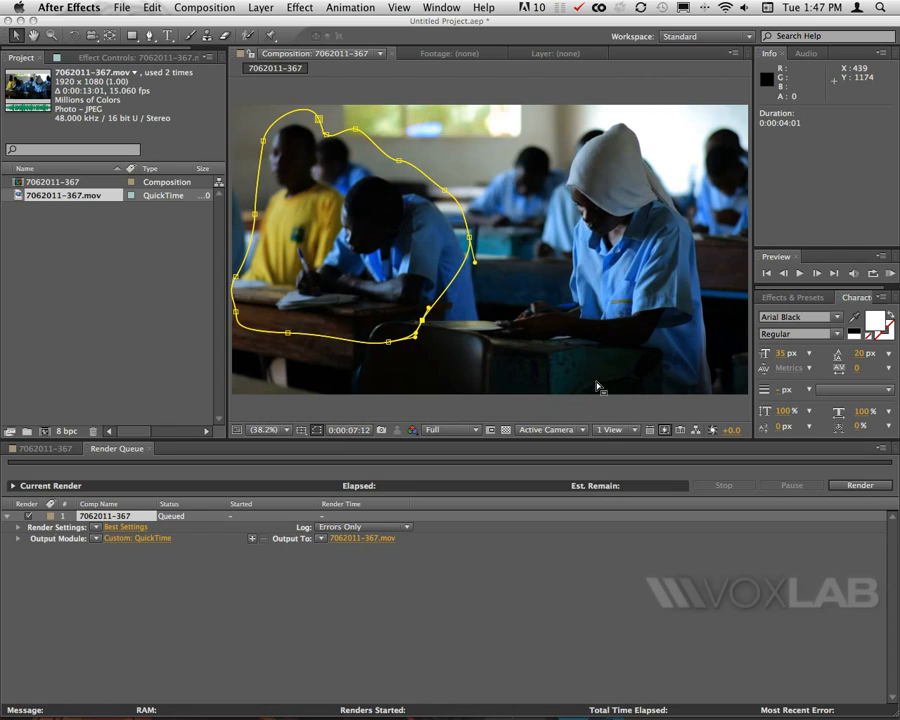
pyautogui.click(860, 486)
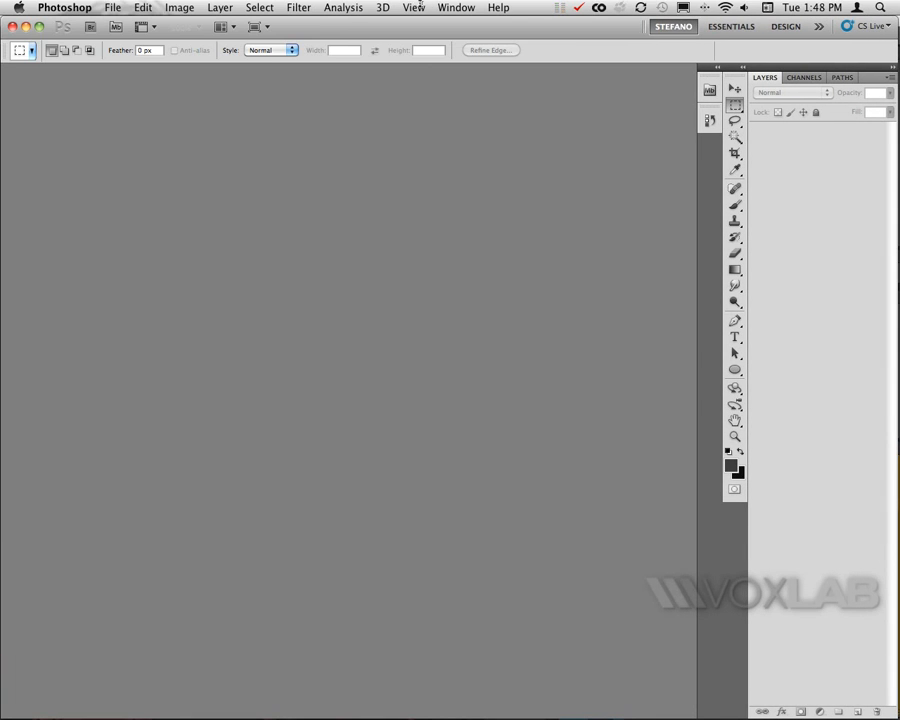
# Switch to Photoshop and open the rendered 7062011-367.mov from the Desktop.
pyautogui.click(113, 7)
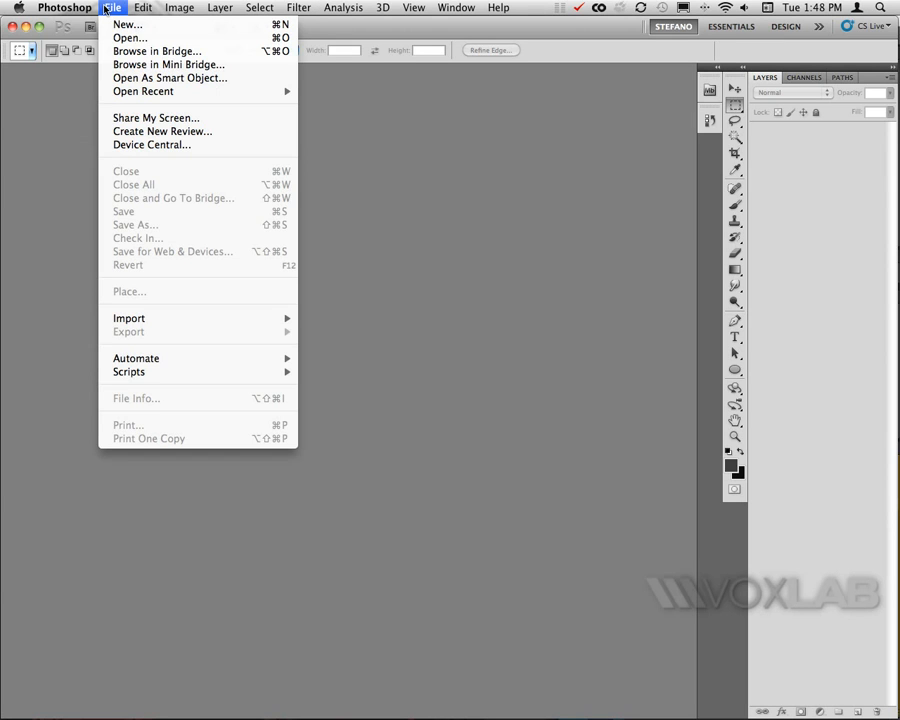
pyautogui.click(149, 38)
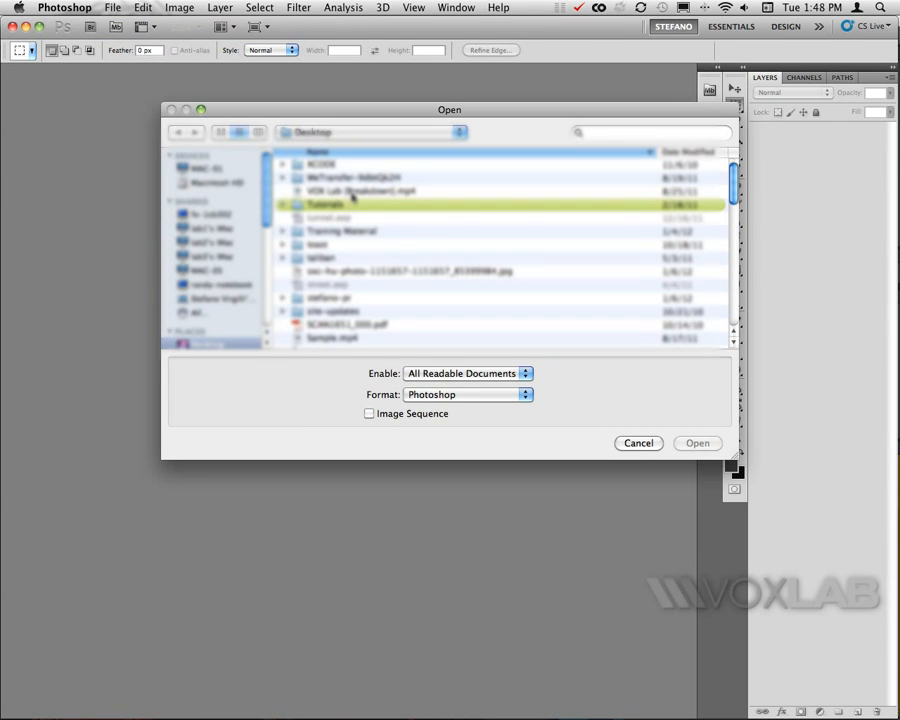
pyautogui.scroll(-10, 416, 271)
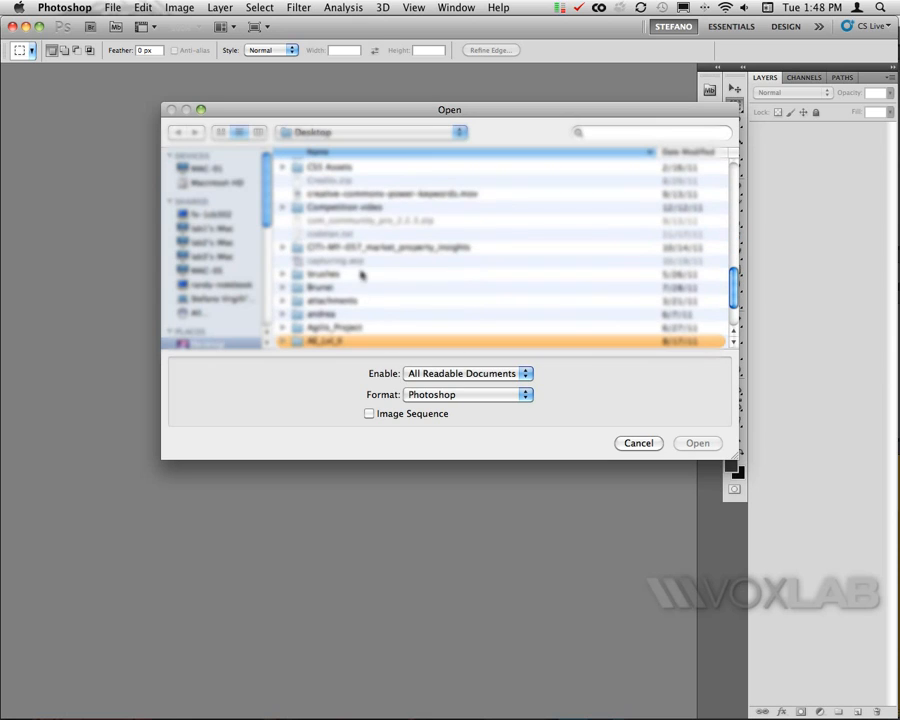
pyautogui.scroll(-3, 345, 255)
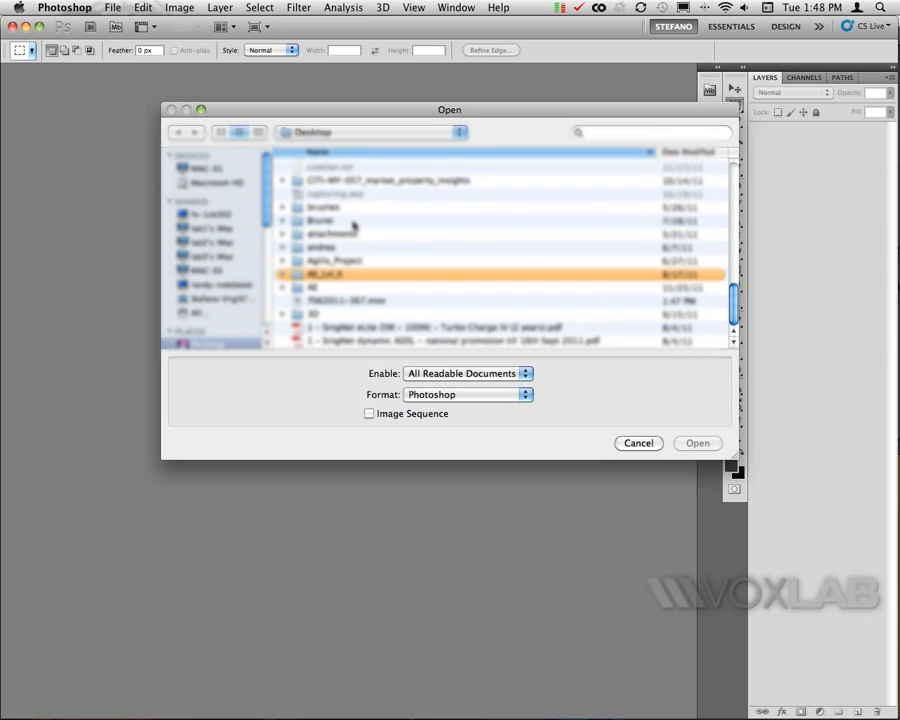
pyautogui.click(348, 301)
pyautogui.click(695, 442)
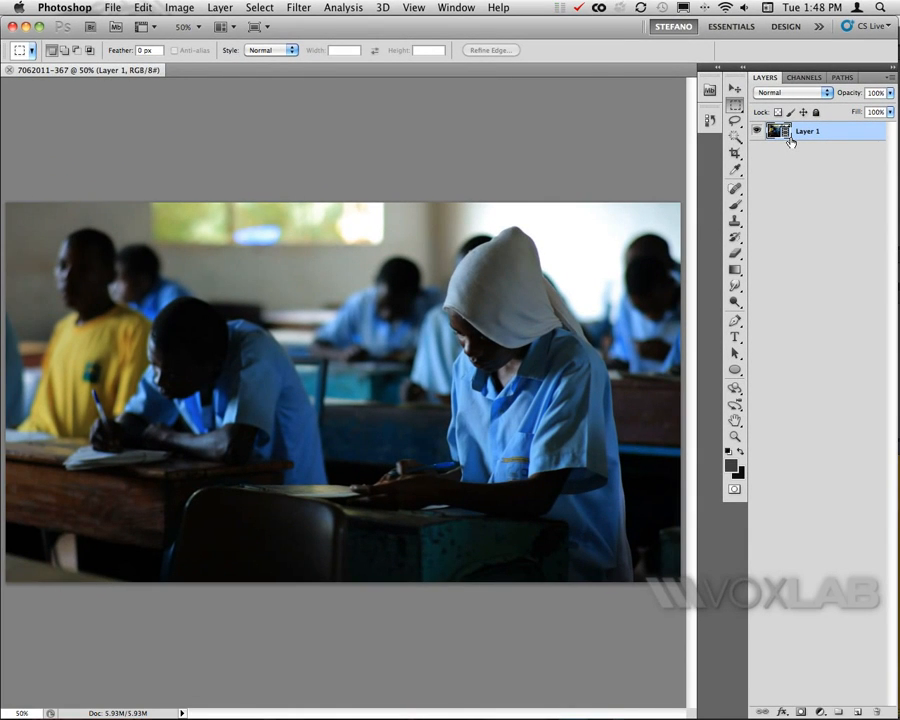
# Show the Animation timeline panel and enlarge it.
pyautogui.click(456, 7)
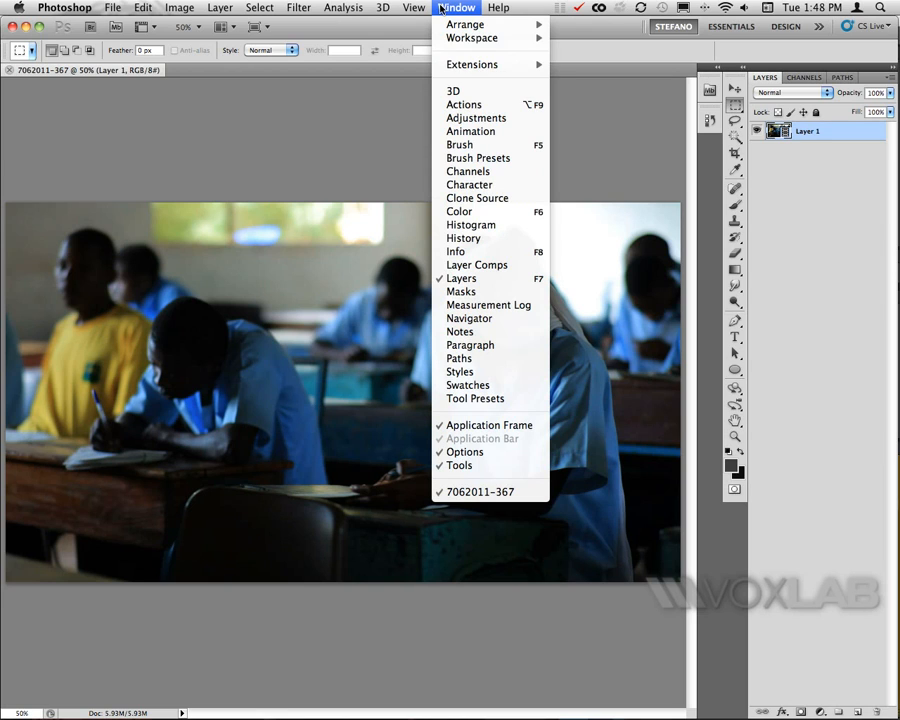
pyautogui.click(472, 131)
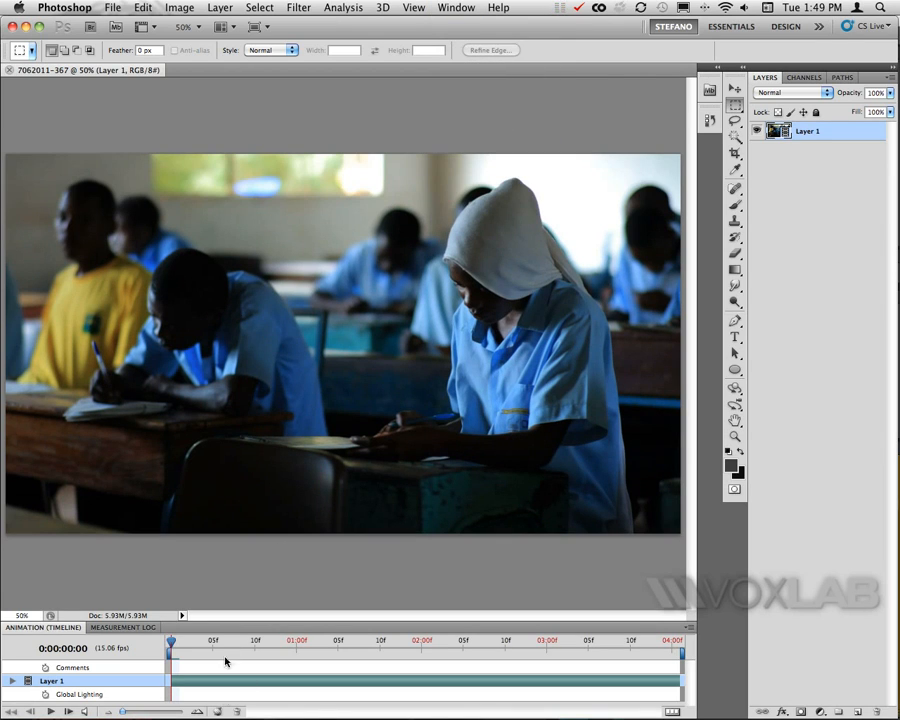
pyautogui.moveTo(227, 620); pyautogui.dragTo(230, 531)
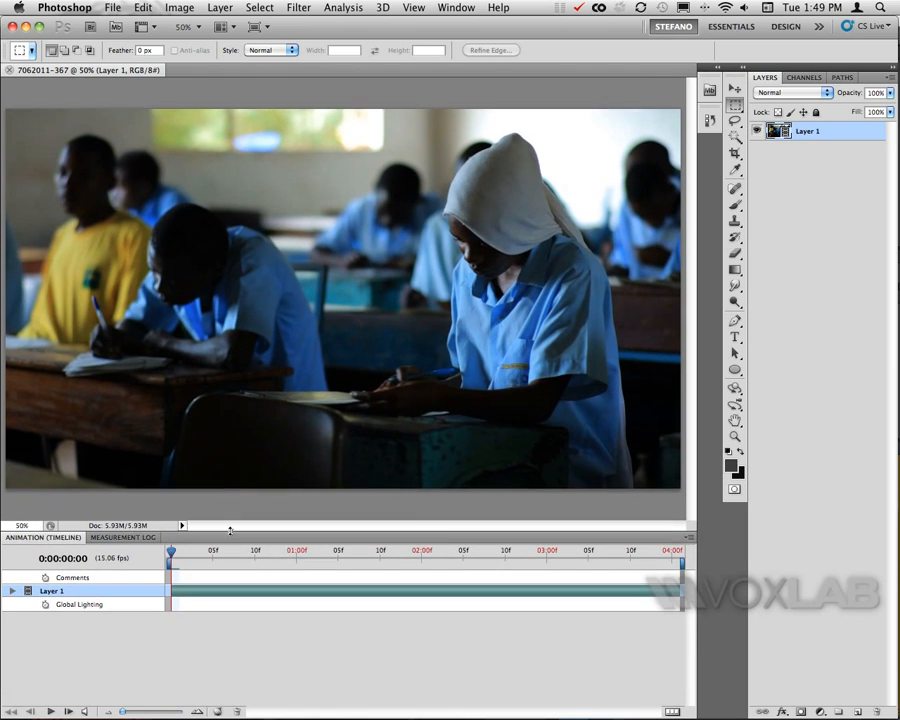
# Open Save for Web & Devices and turn off Transparency for the GIF output.
pyautogui.click(114, 7)
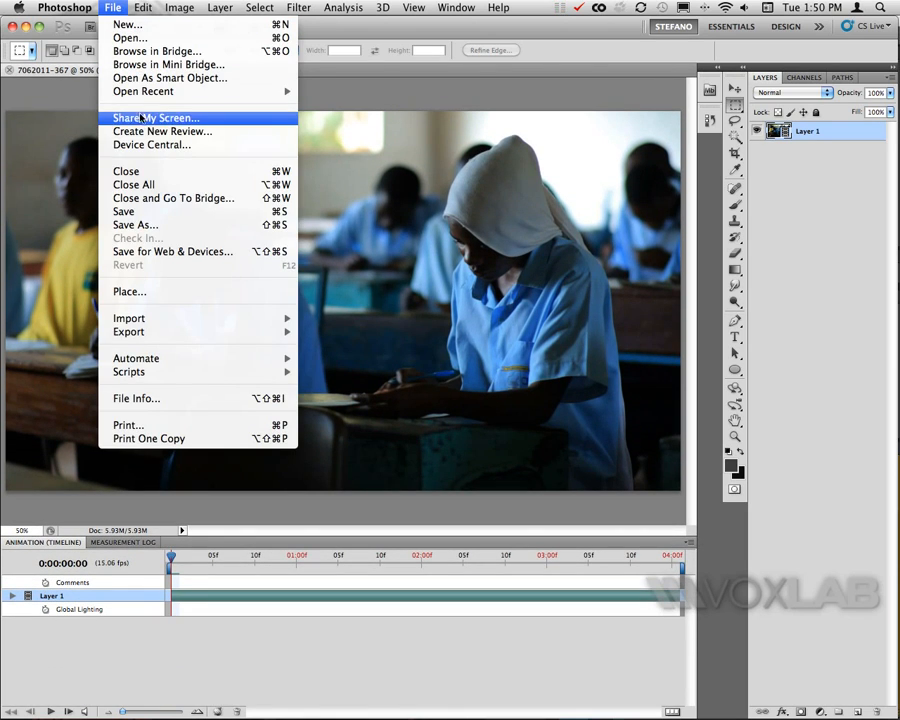
pyautogui.click(159, 253)
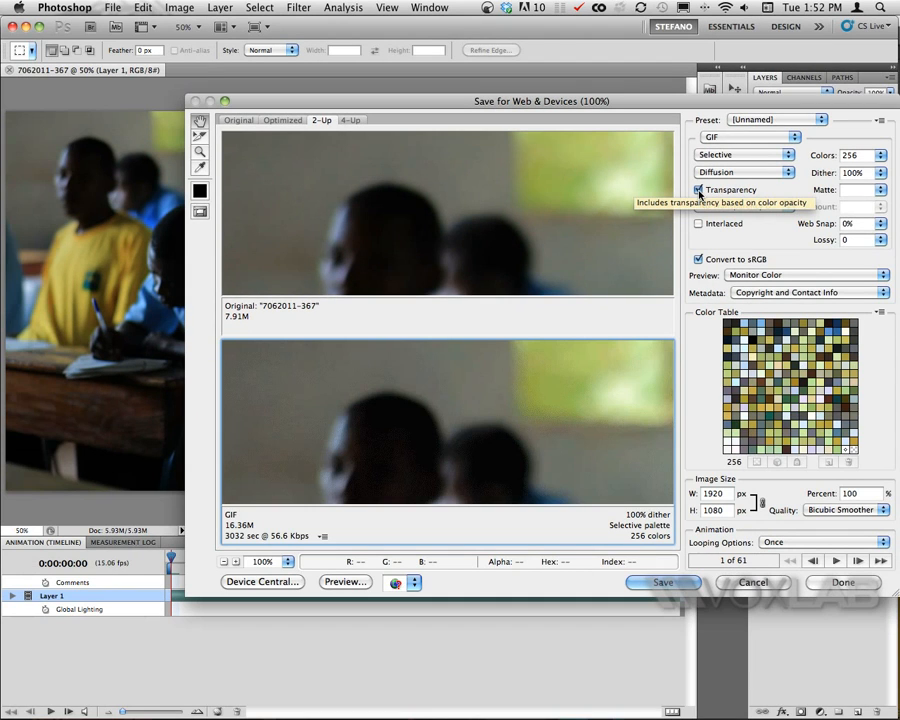
pyautogui.click(699, 190)
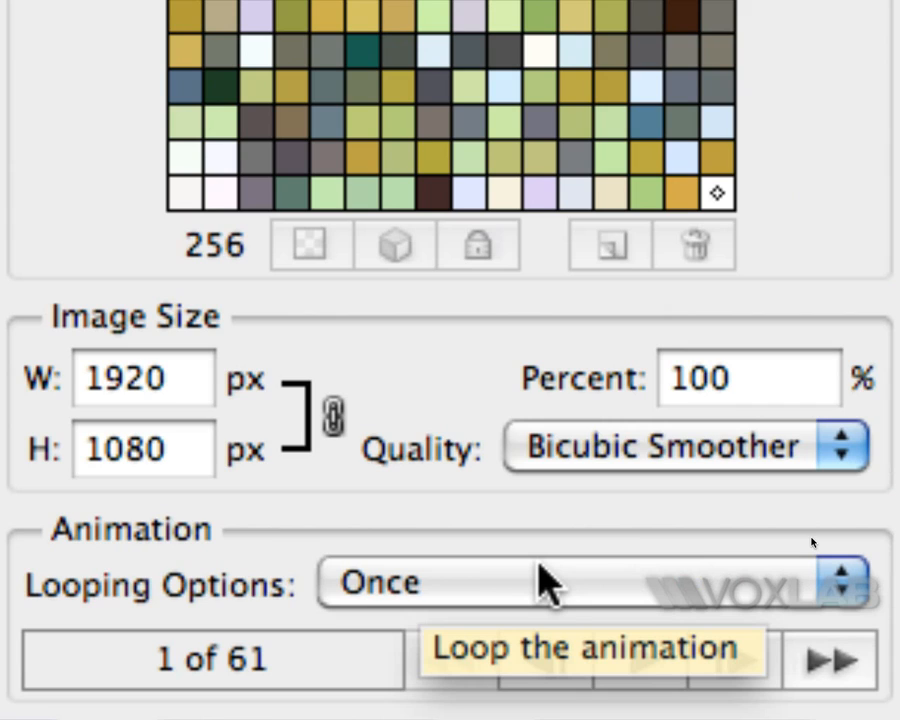
# Set looping to Forever and the image width to 800 px.
pyautogui.click(505, 583)
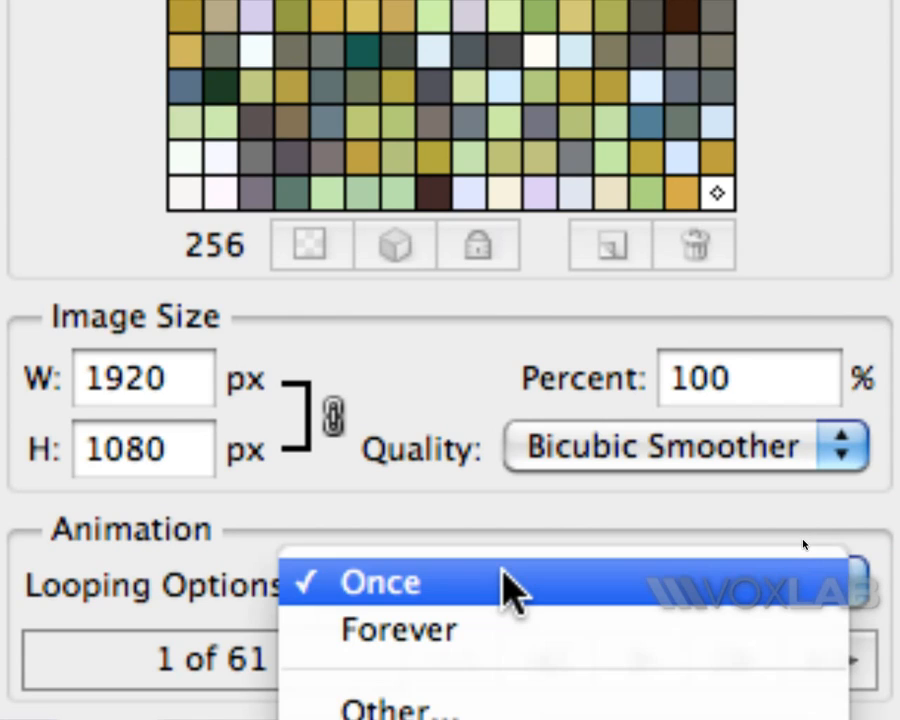
pyautogui.click(505, 628)
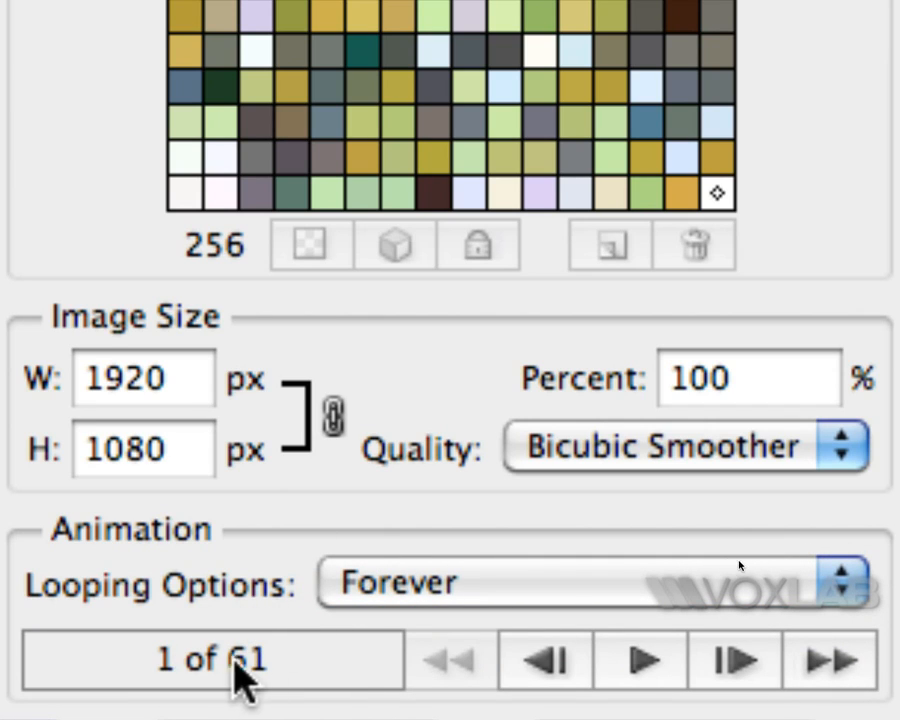
pyautogui.moveTo(179, 396); pyautogui.dragTo(88, 385)
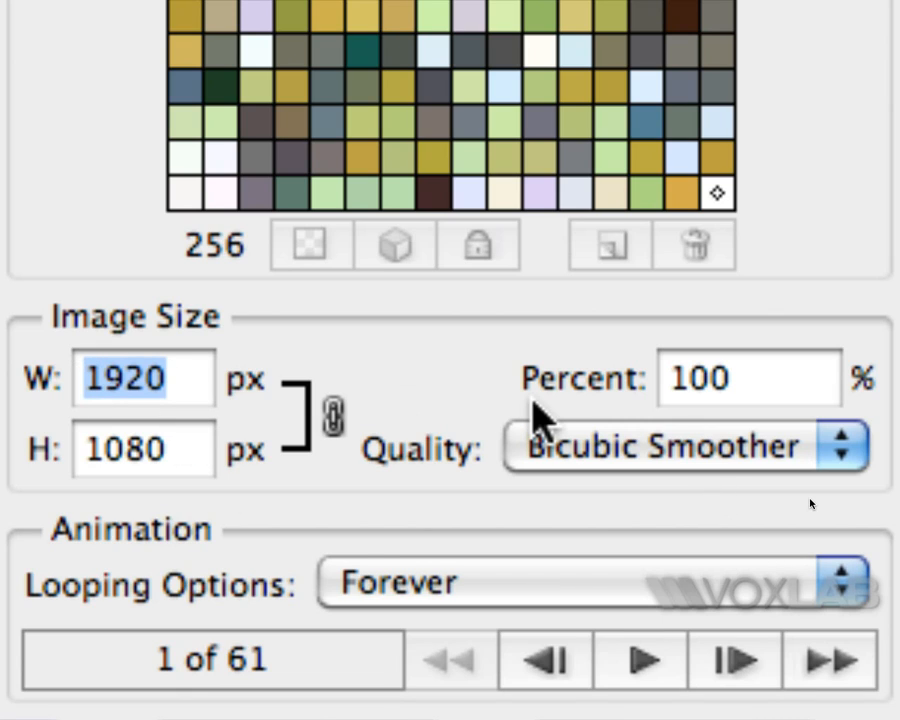
pyautogui.write('800')
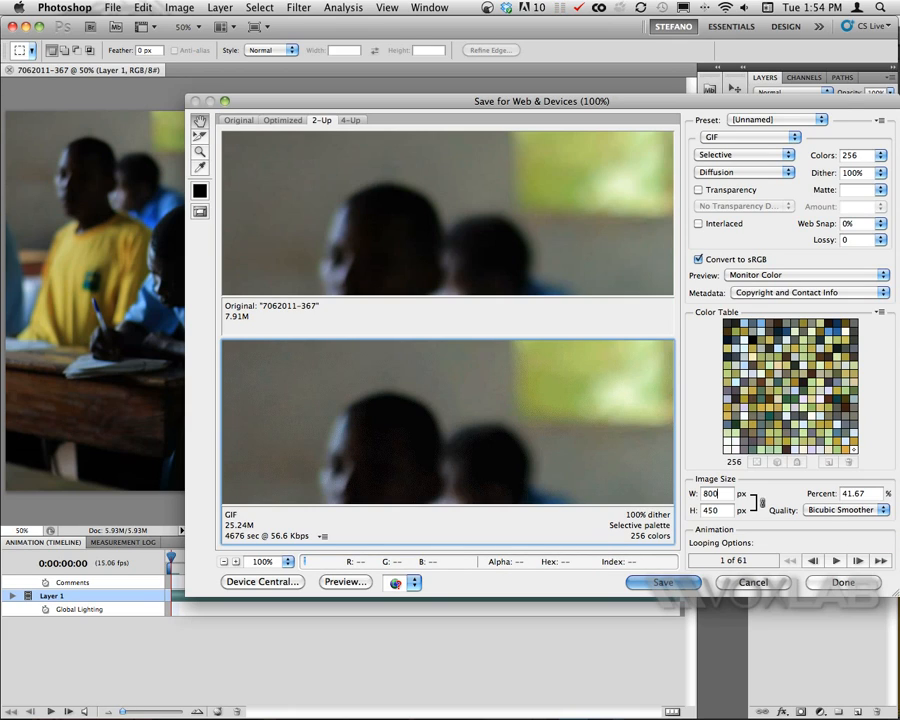
# Save the optimized animation as cinemagraph.gif.
pyautogui.press('Return')
pyautogui.write('cinema')
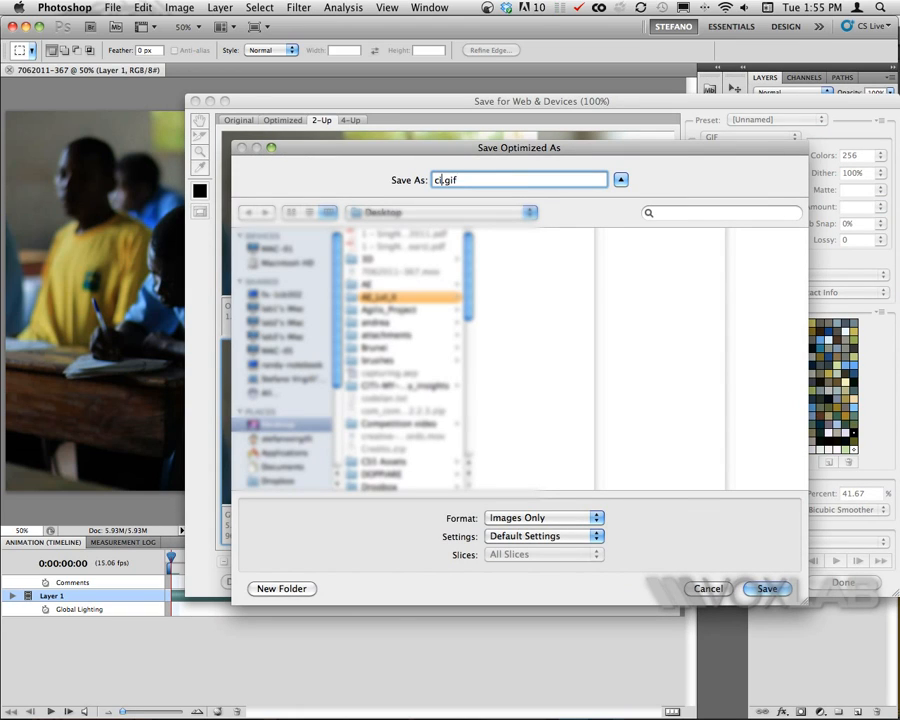
pyautogui.write('graph')
pyautogui.click(768, 590)
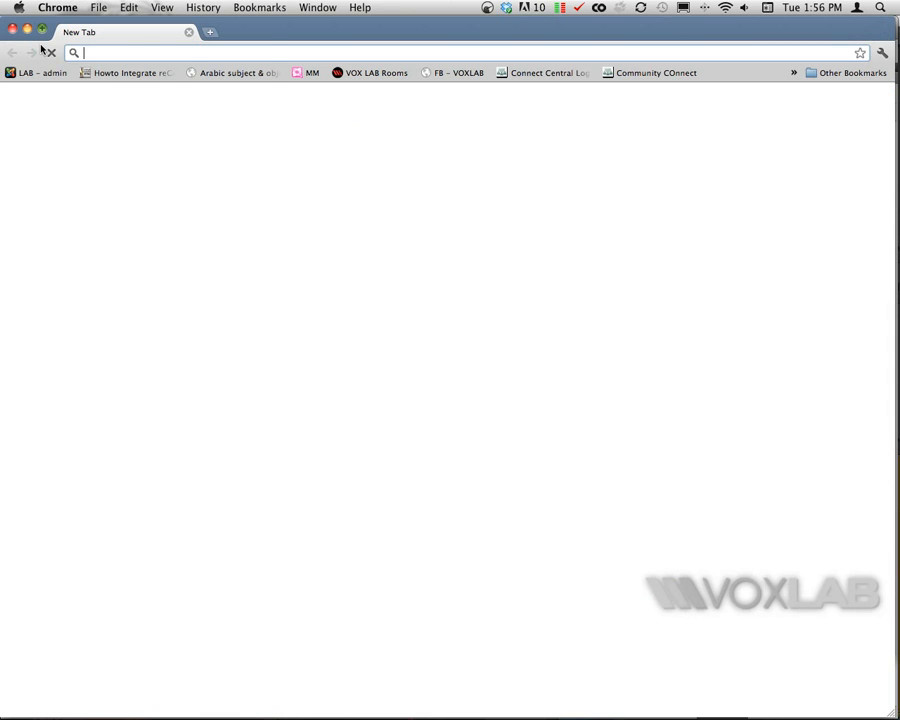
# Switch to Chrome and open cinemagraph.gif from the Desktop to preview it.
pyautogui.click(97, 7)
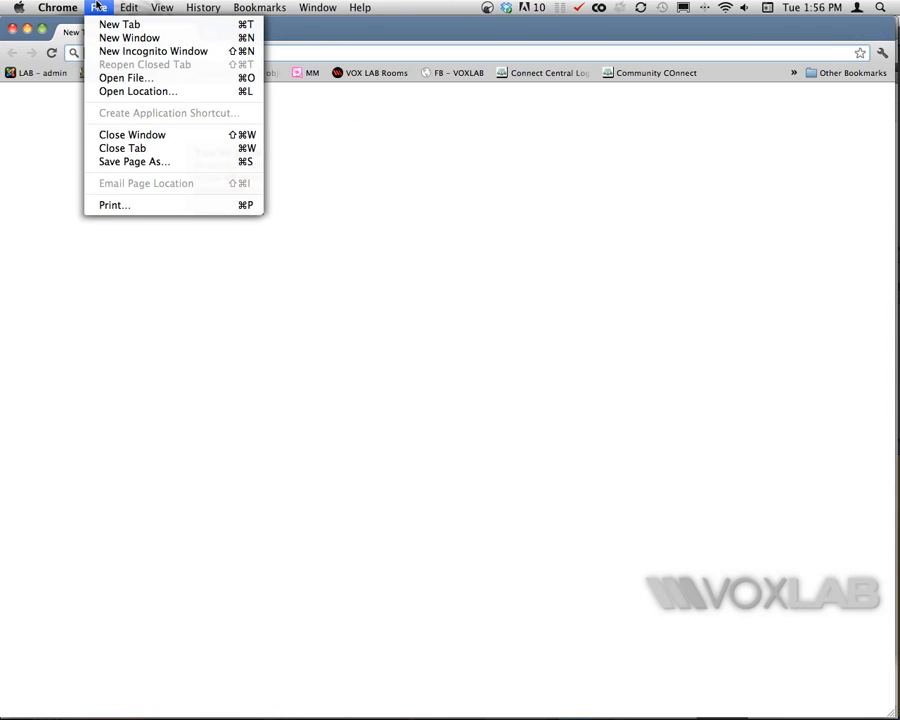
pyautogui.click(113, 79)
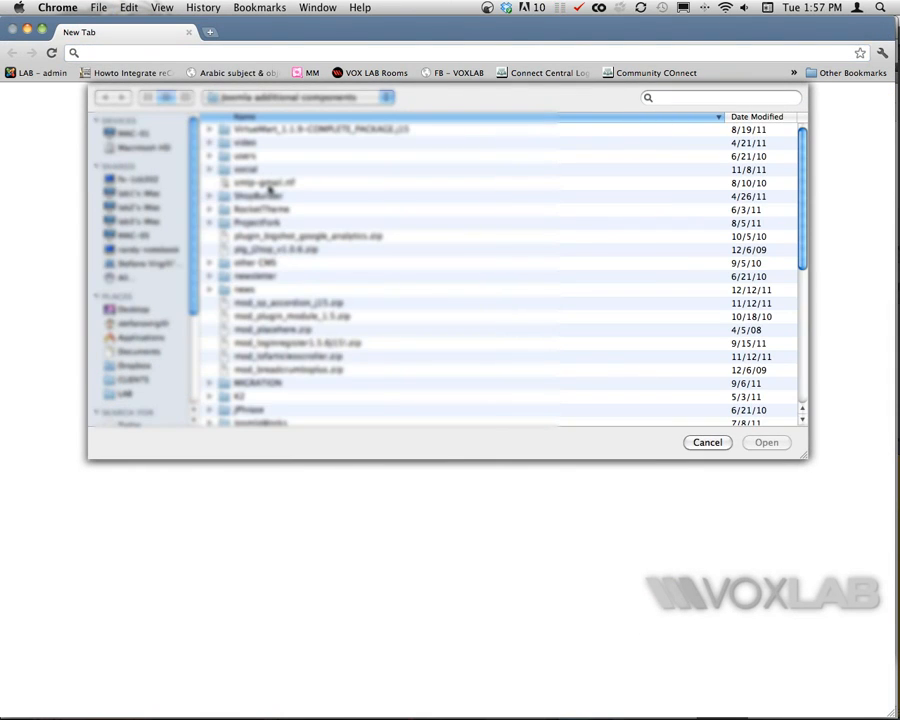
pyautogui.click(128, 309)
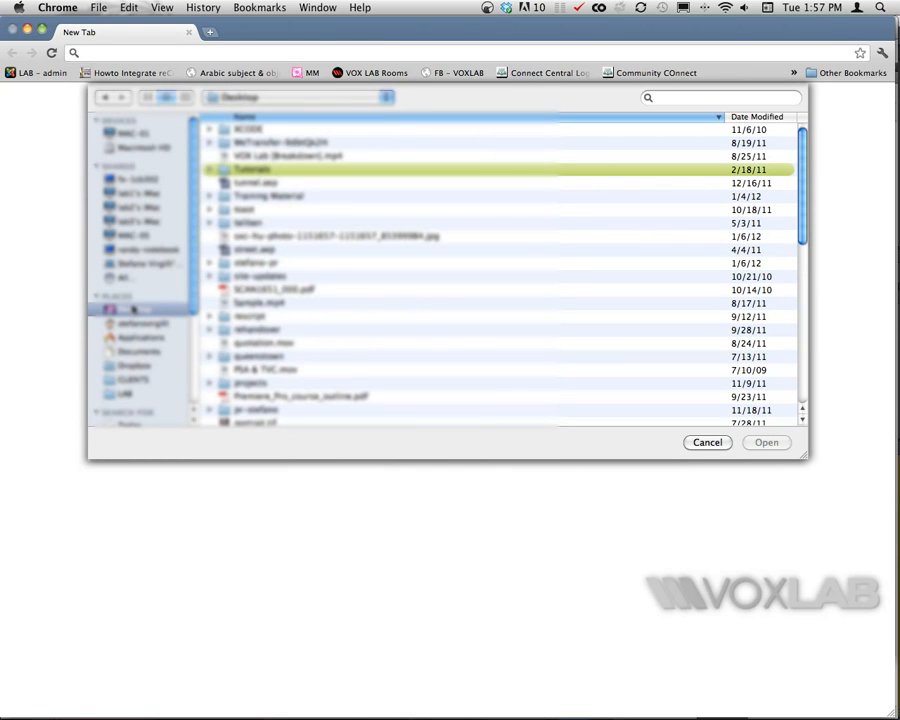
pyautogui.scroll(-10, 266, 250)
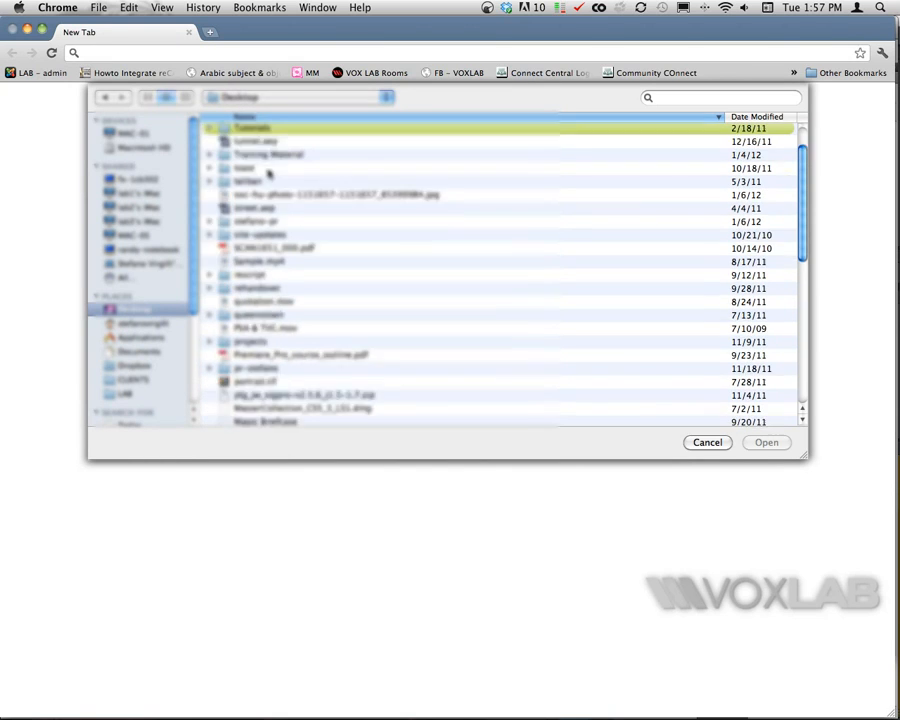
pyautogui.click(262, 260)
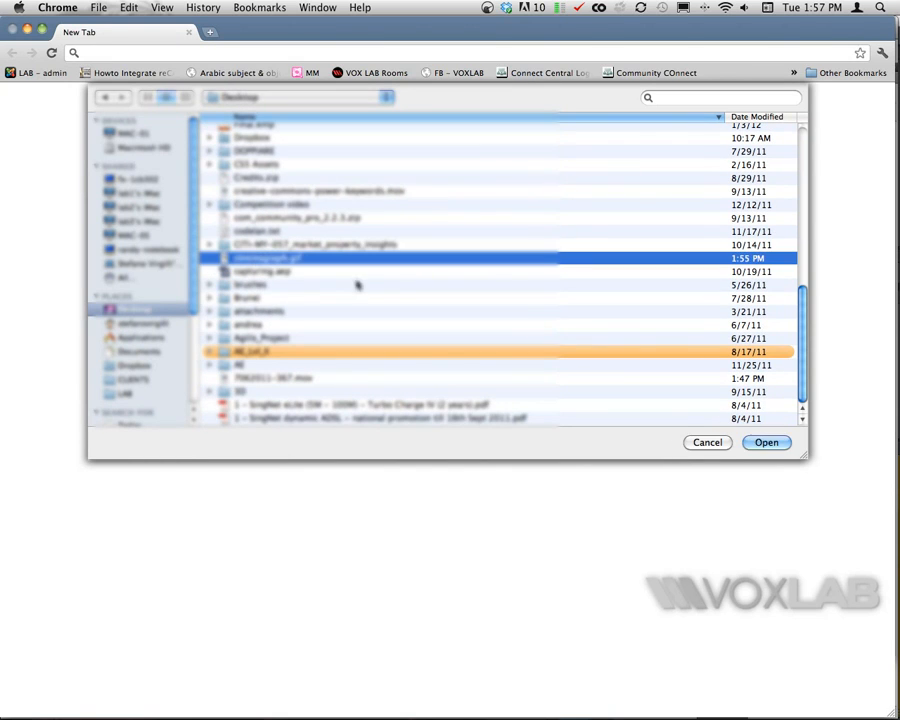
pyautogui.click(766, 442)
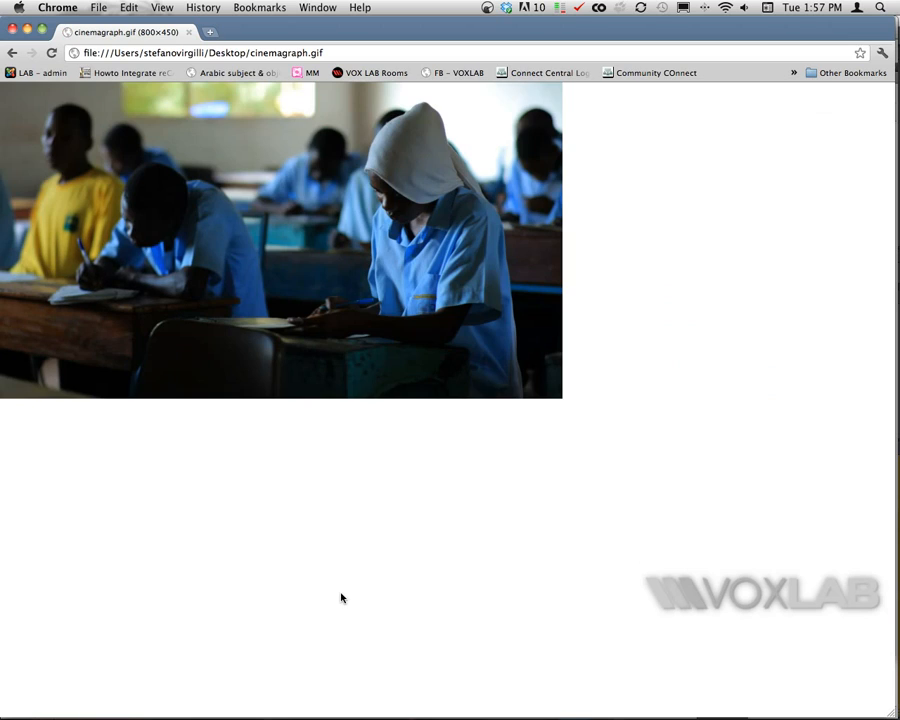